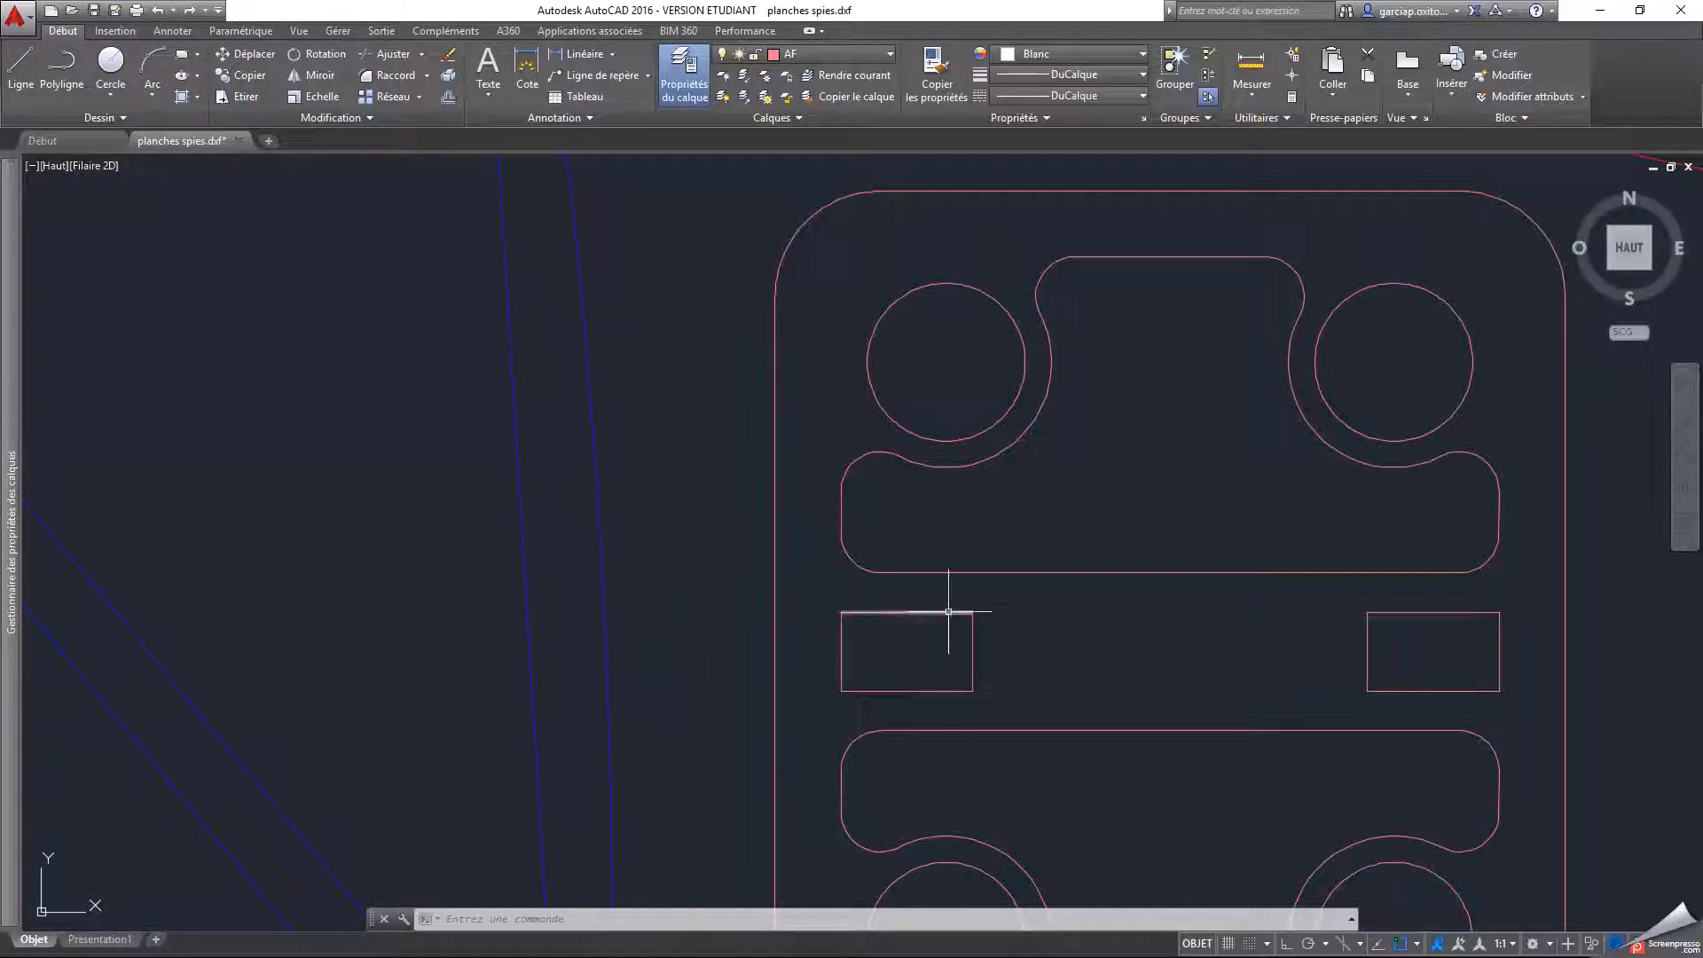
Select the two small rectangles between the plate's upper and lower rounded cutouts
mouse_move(827, 589)
left_mouse_down()
mouse_move(844, 676)
mouse_move(886, 703)
left_mouse_up()
left_click(828, 586)
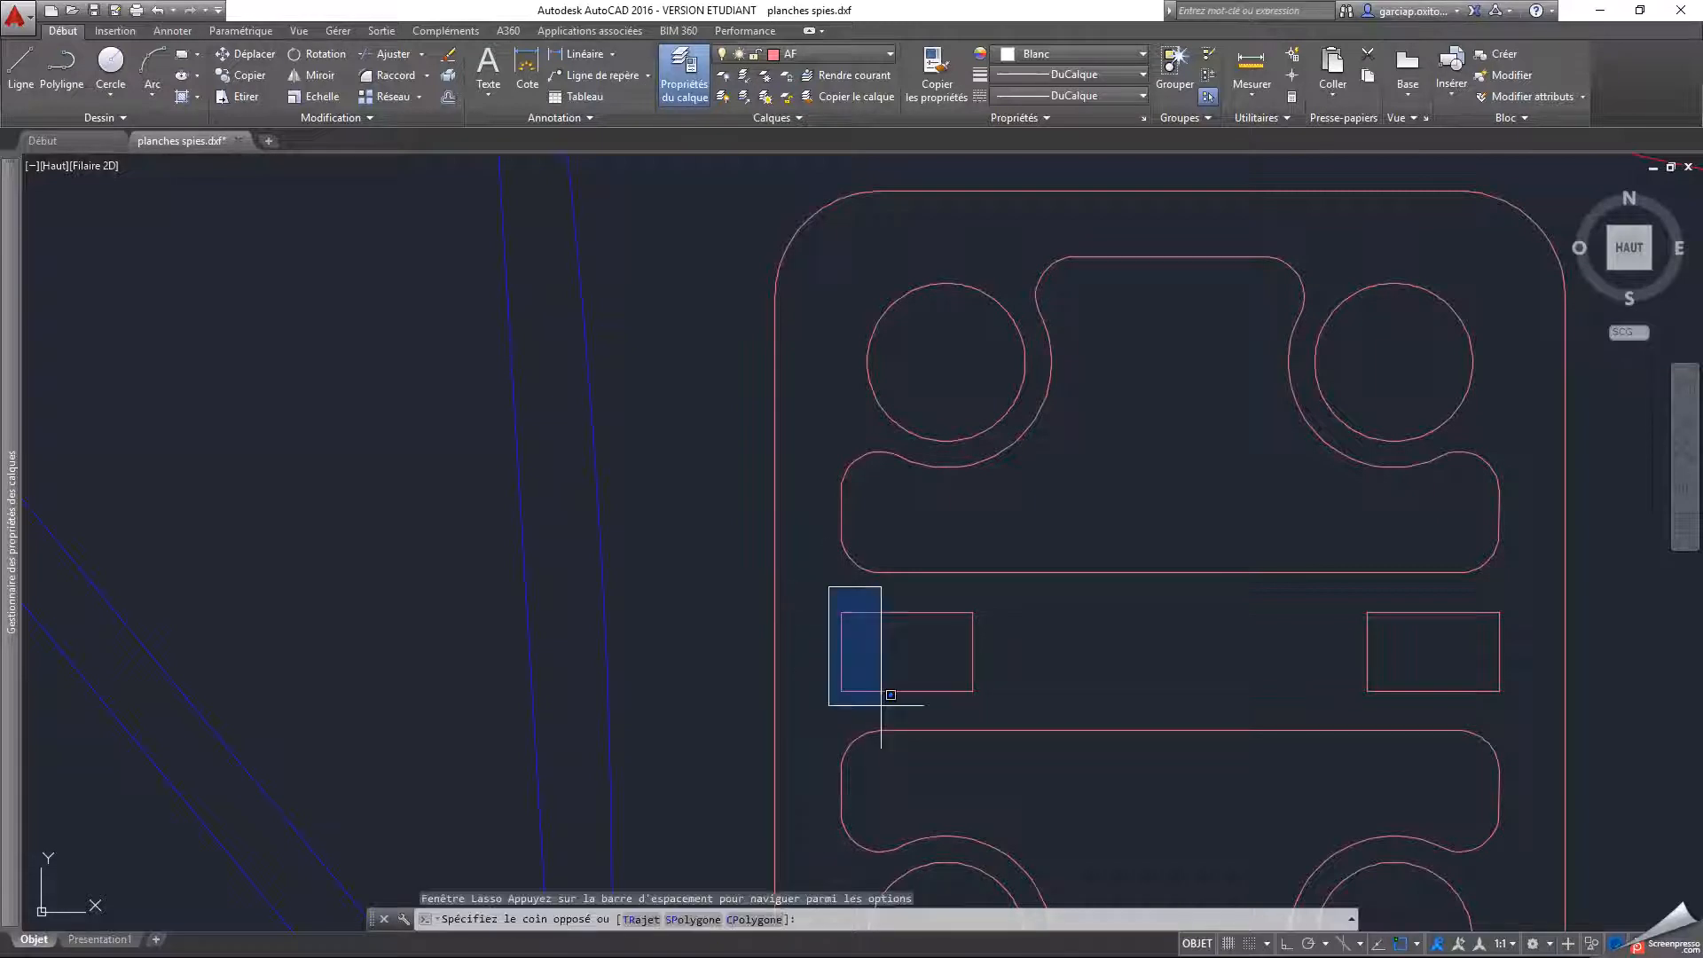
left_click(1020, 705)
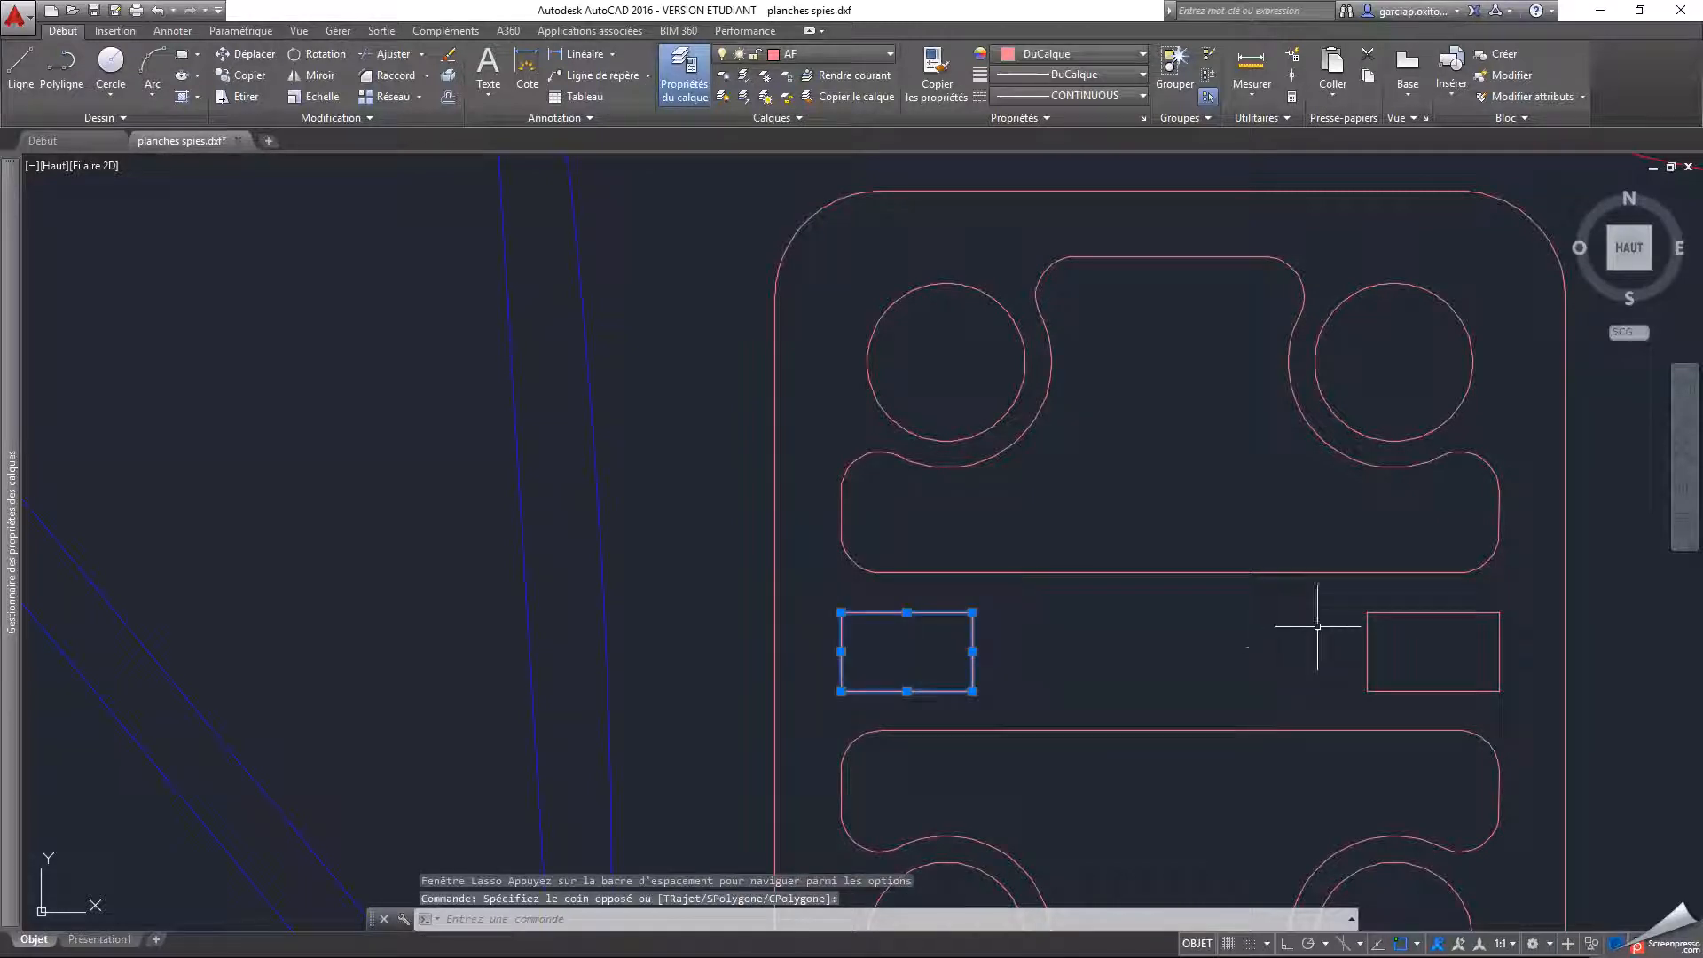
left_click(1350, 594)
left_click(1529, 710)
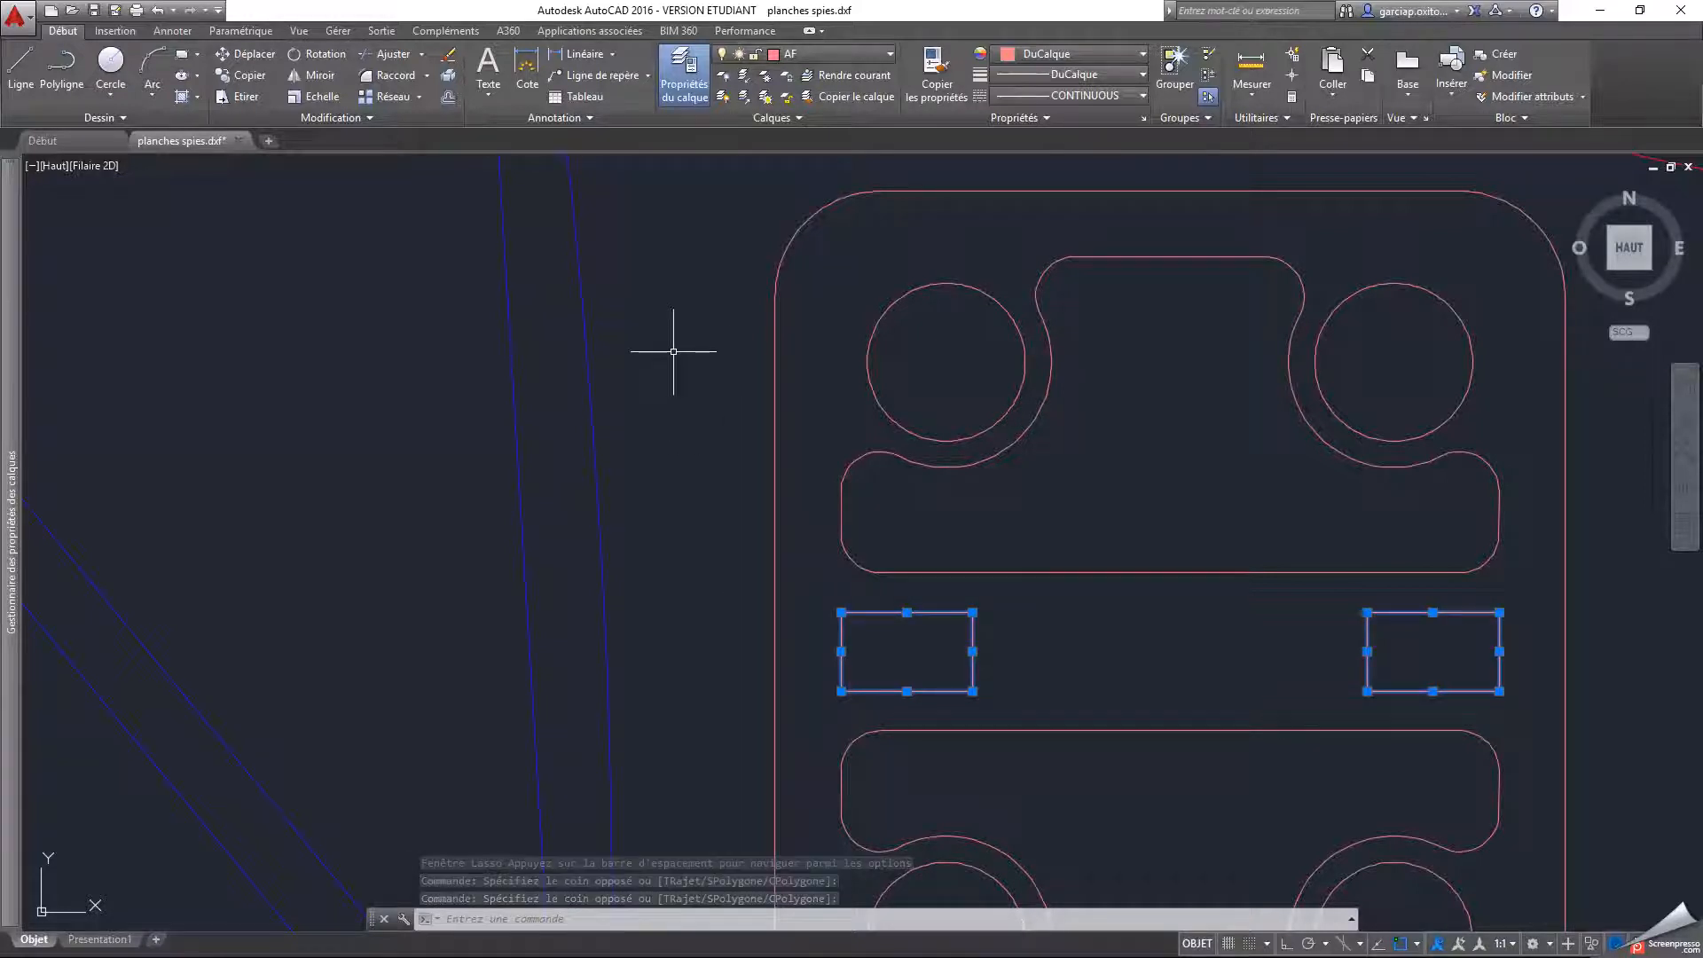
Measure the height of the left small rectangle with a temporary dimension, without placing it
left_click(526, 75)
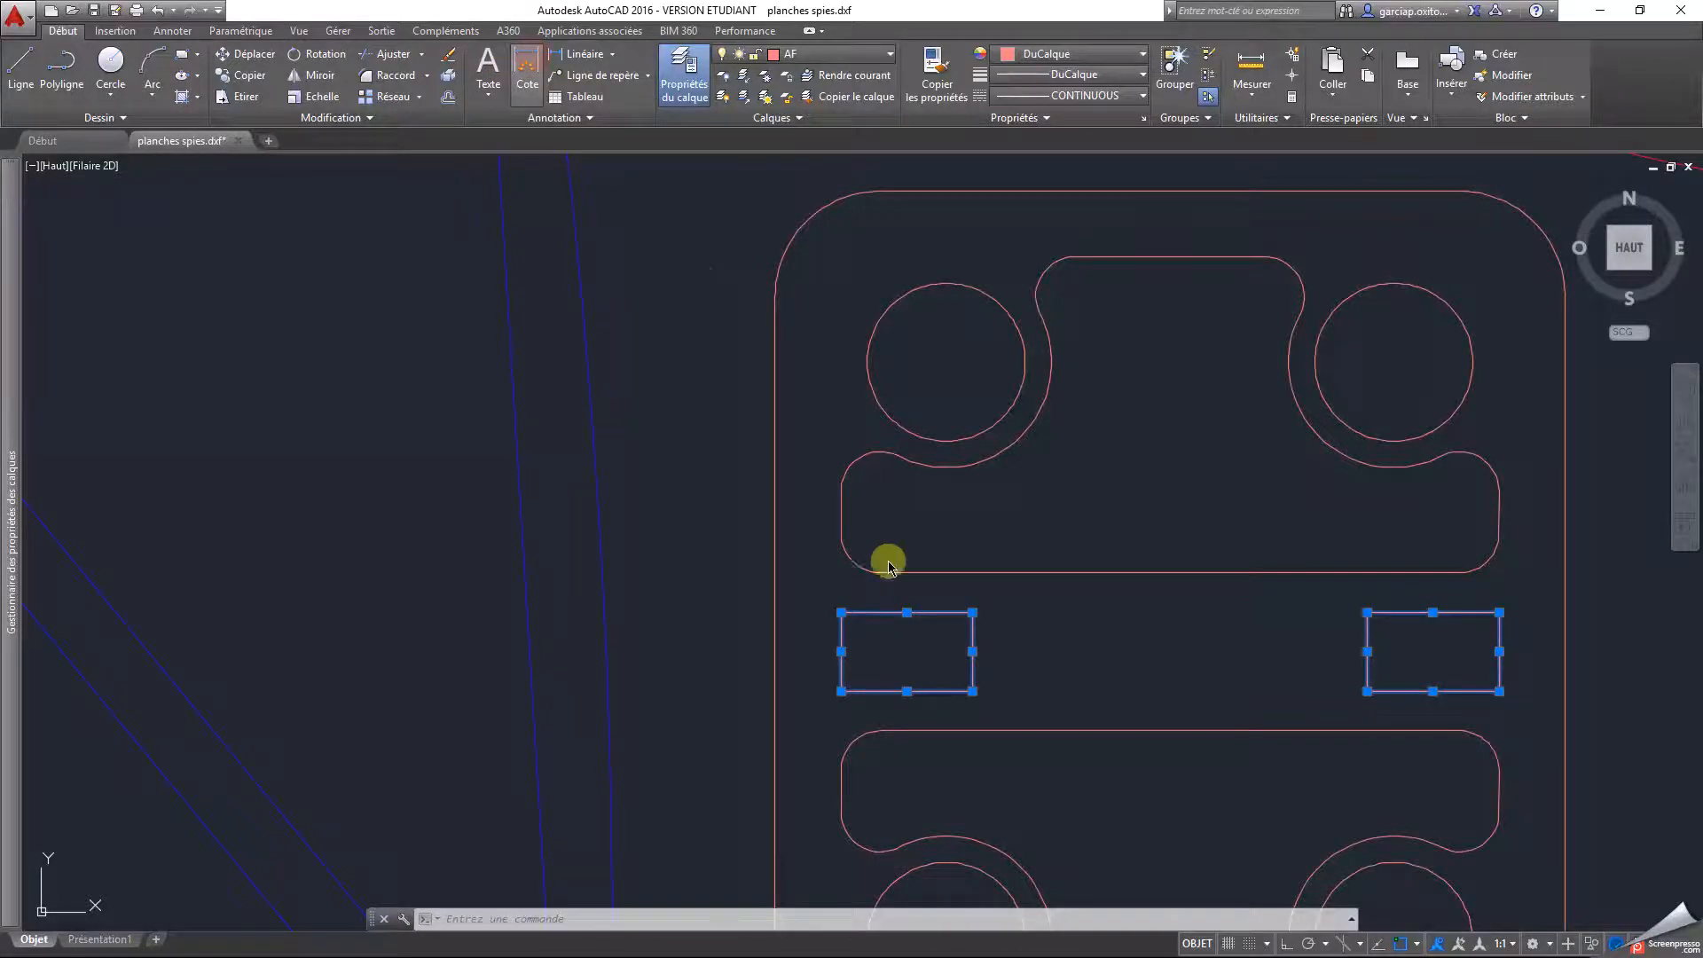
left_click(973, 612)
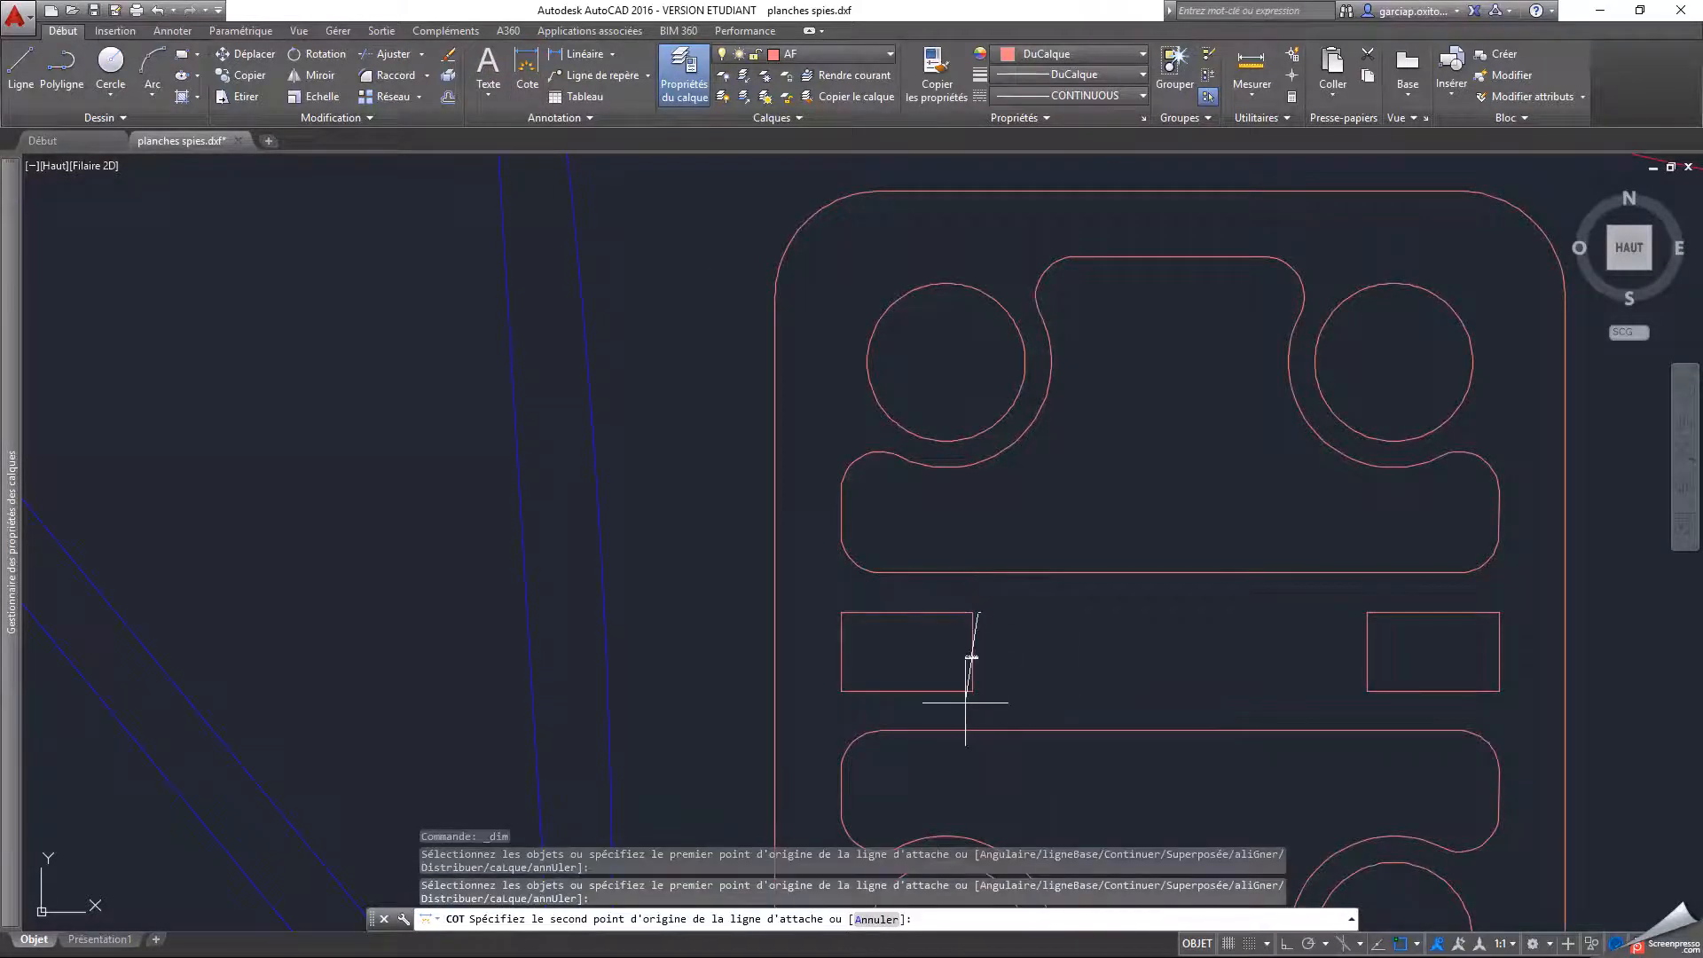
left_click(973, 691)
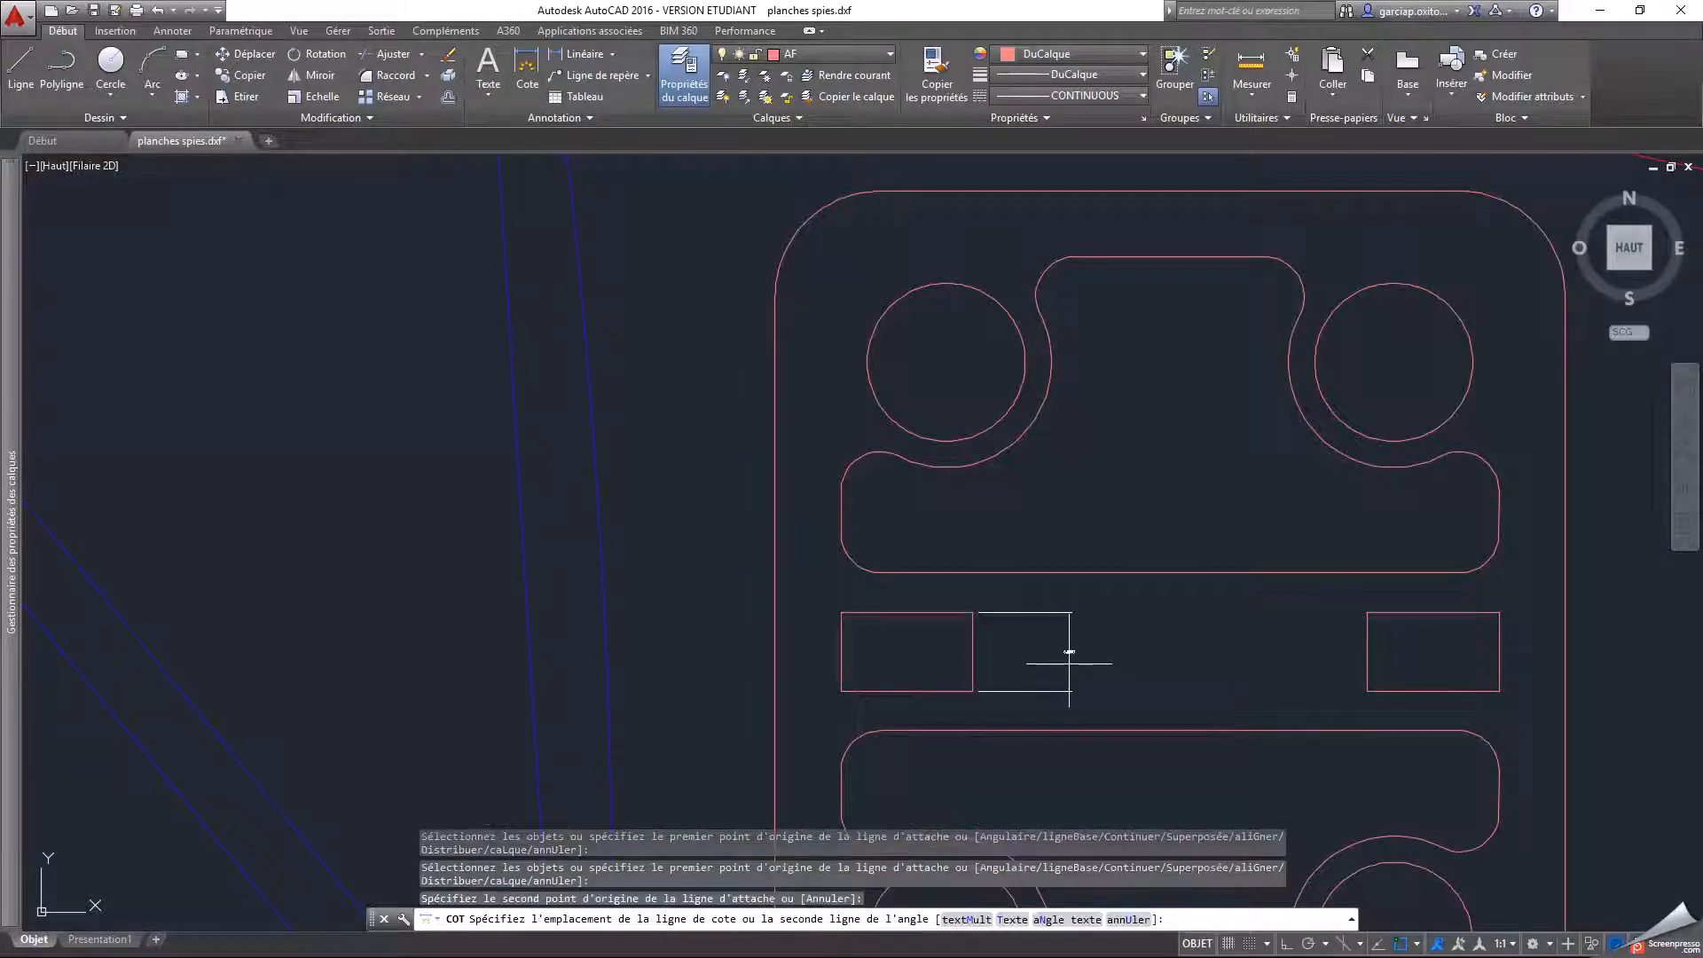
scroll(1068, 652, "up", 6)
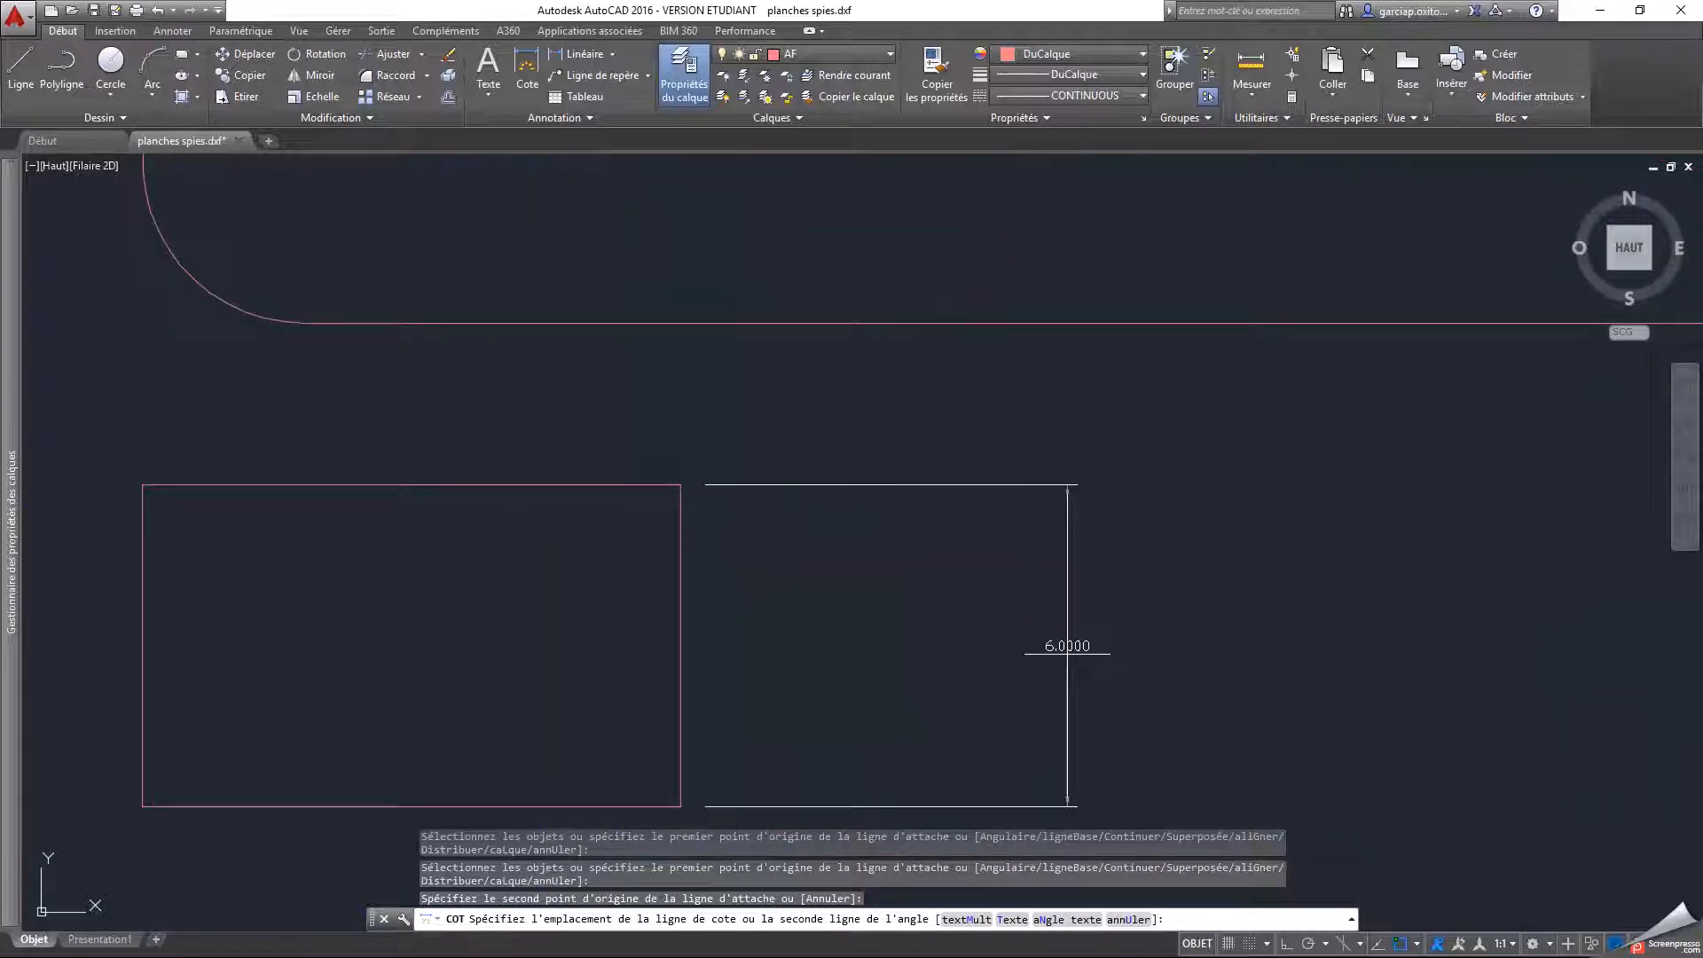
scroll(1067, 654, "down", 6)
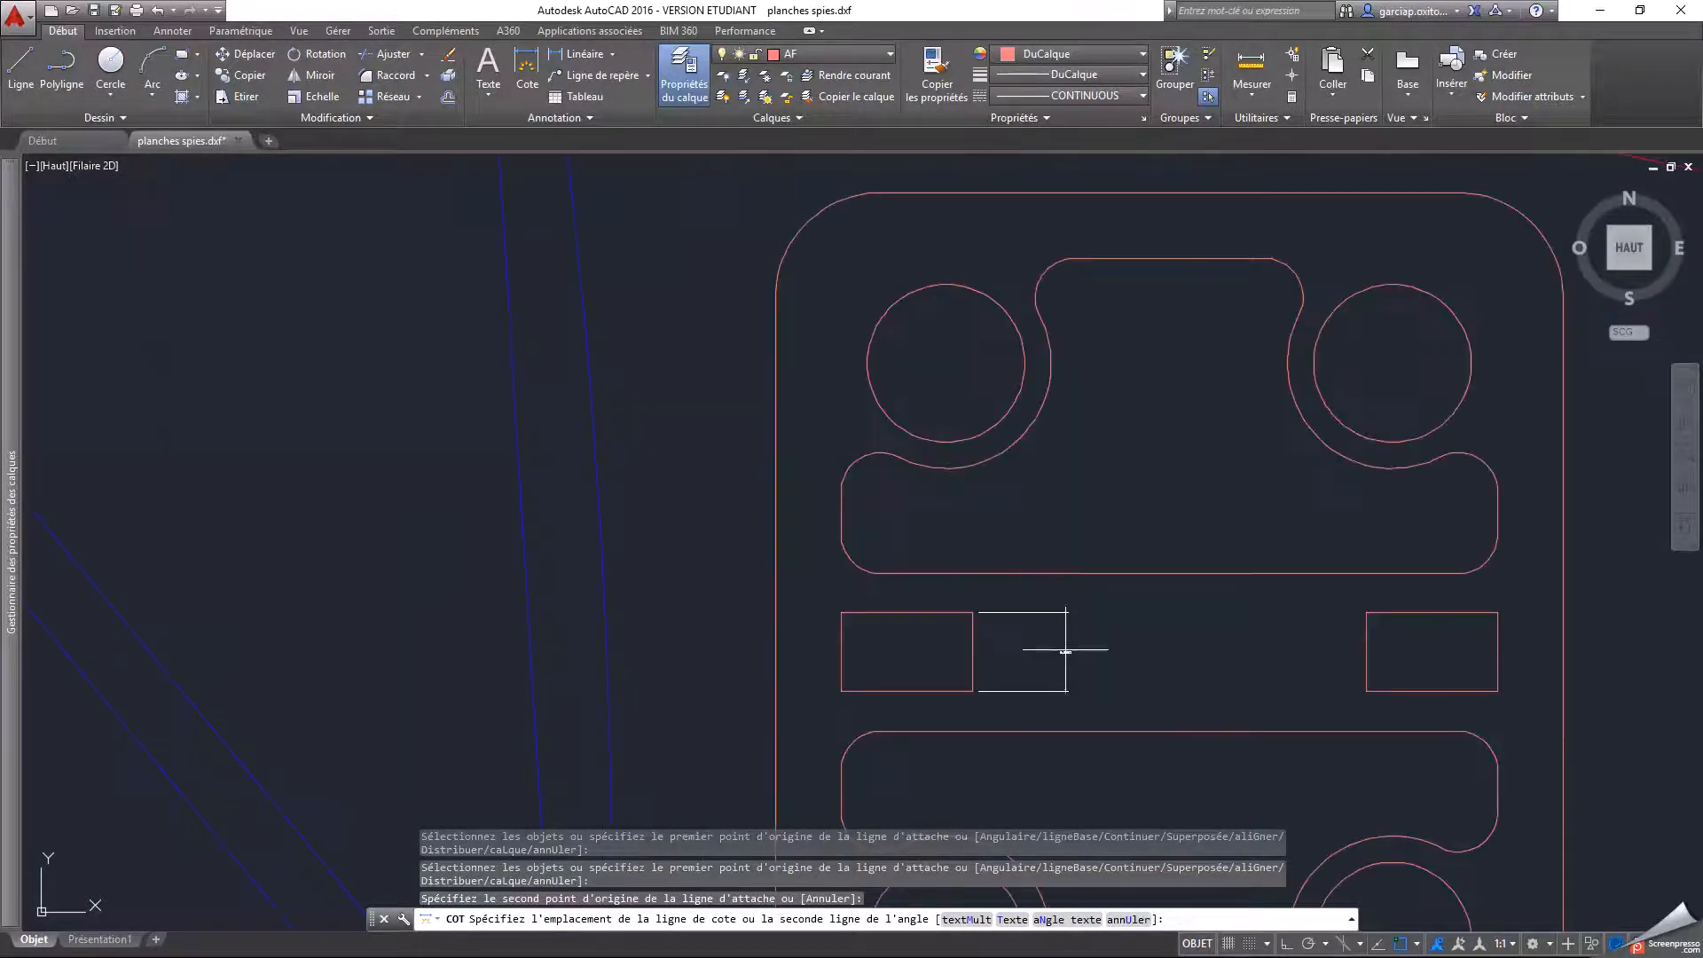
key("Escape")
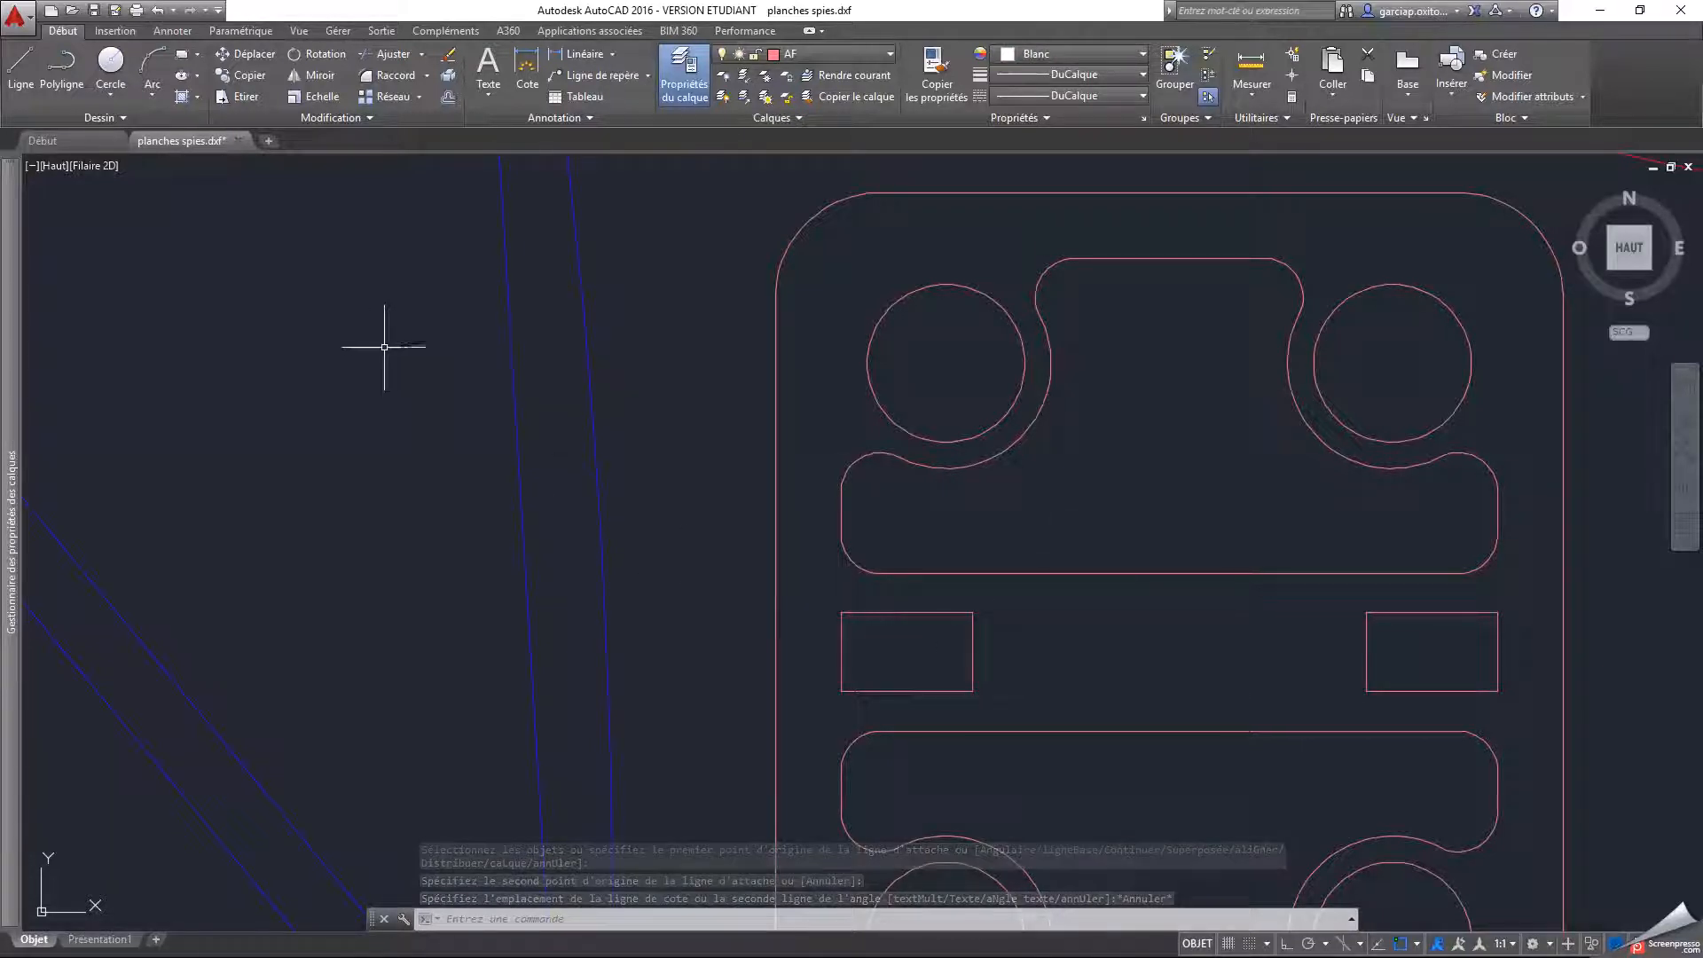
Offset the upper and lower edges of the left small rectangle inward by 1.5
left_click(449, 99)
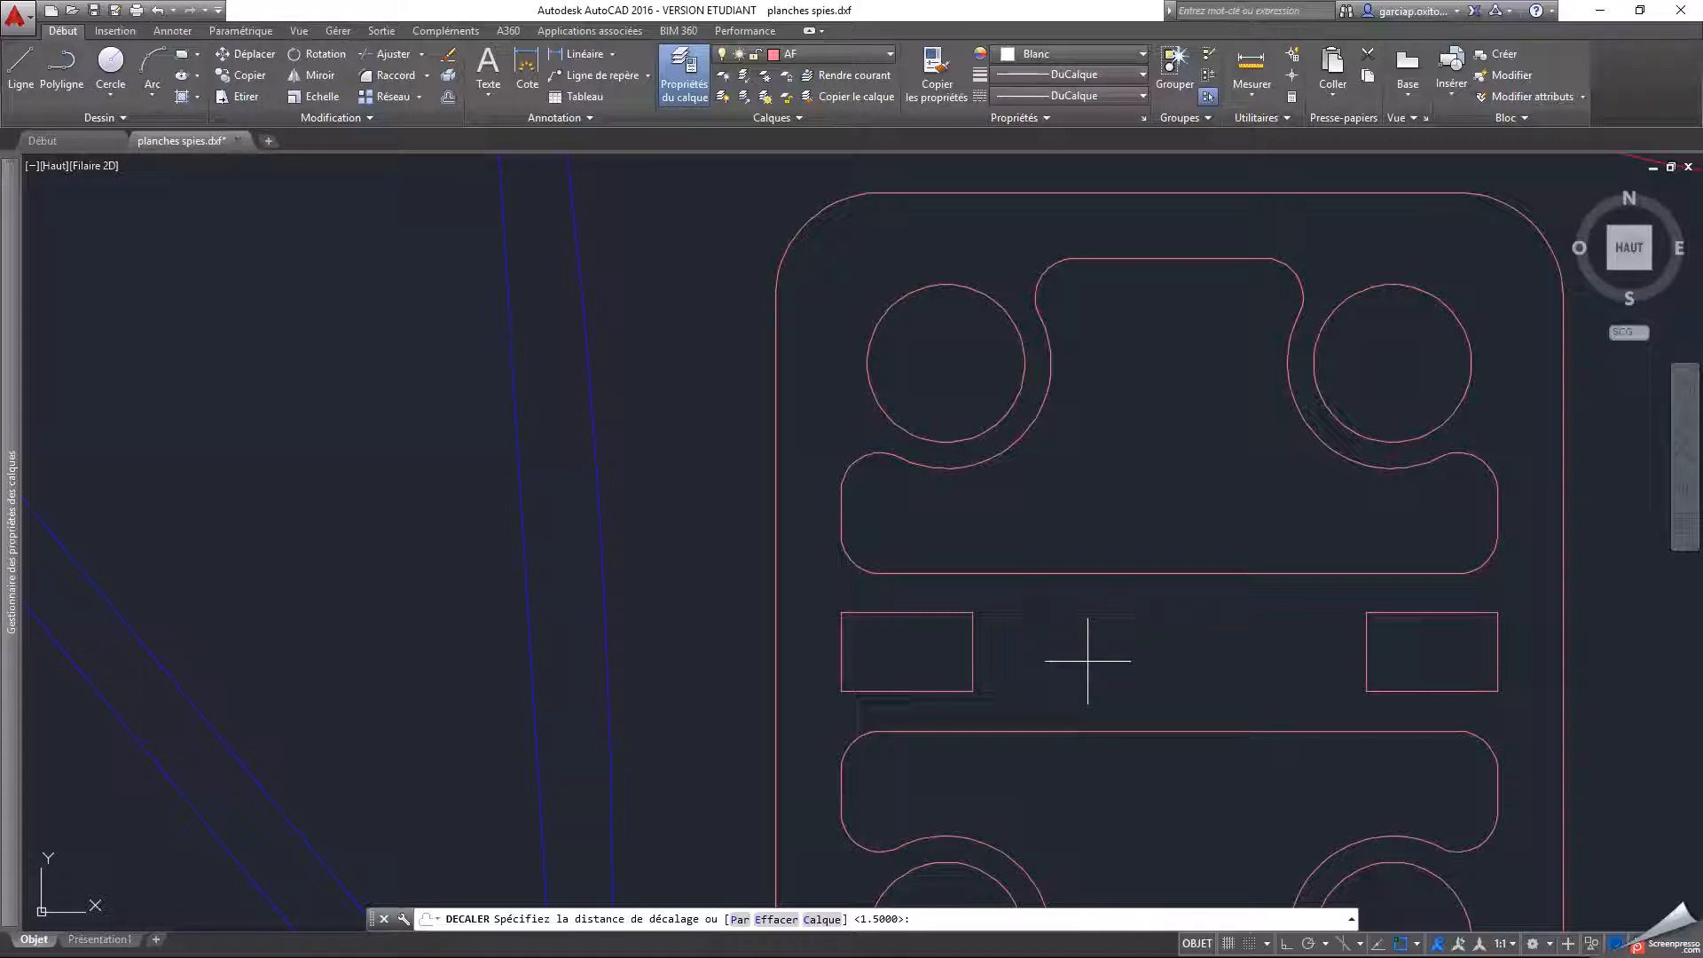
key("Return")
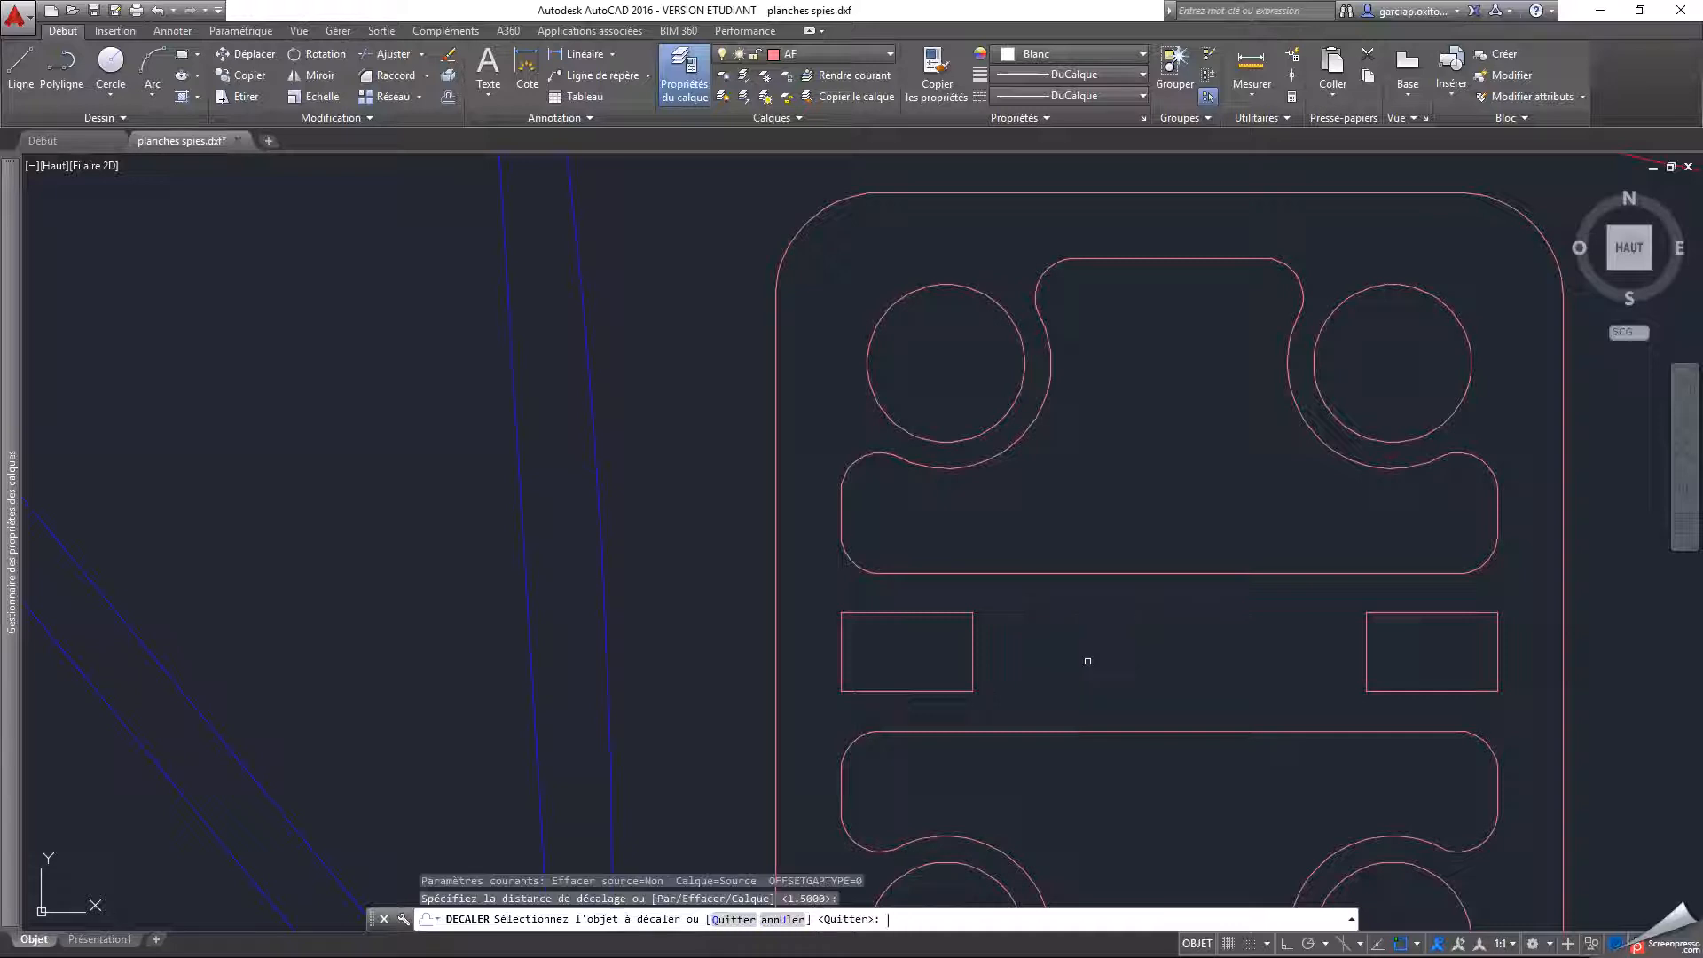
left_click(895, 614)
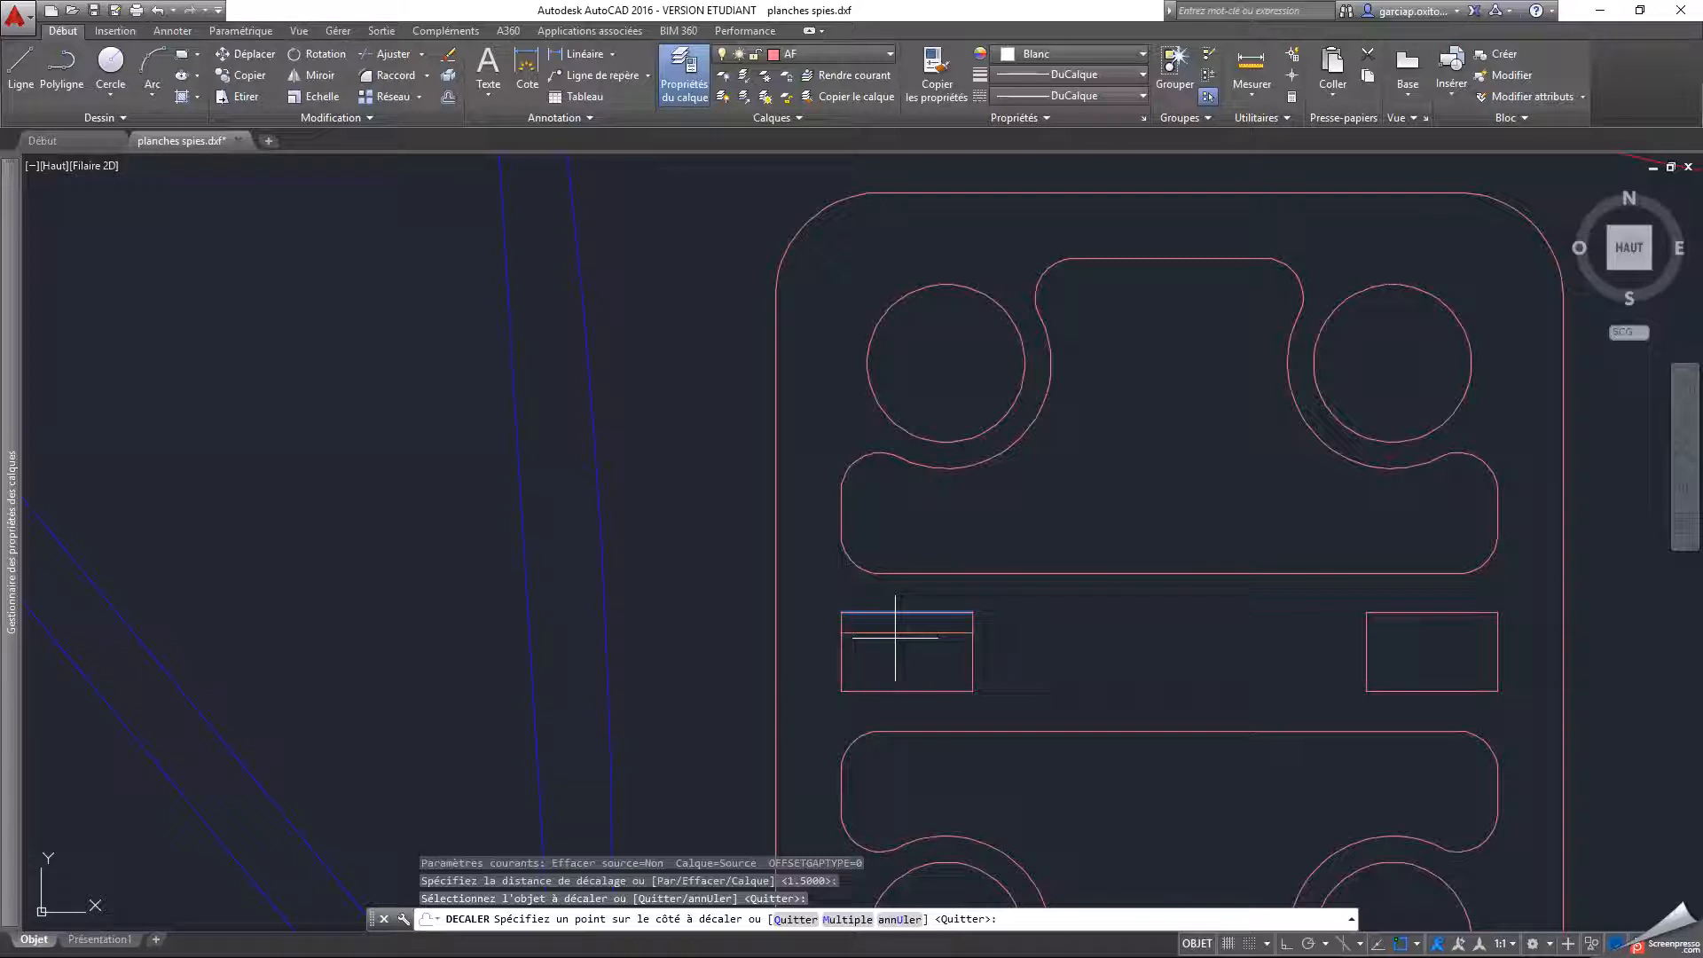
left_click(895, 637)
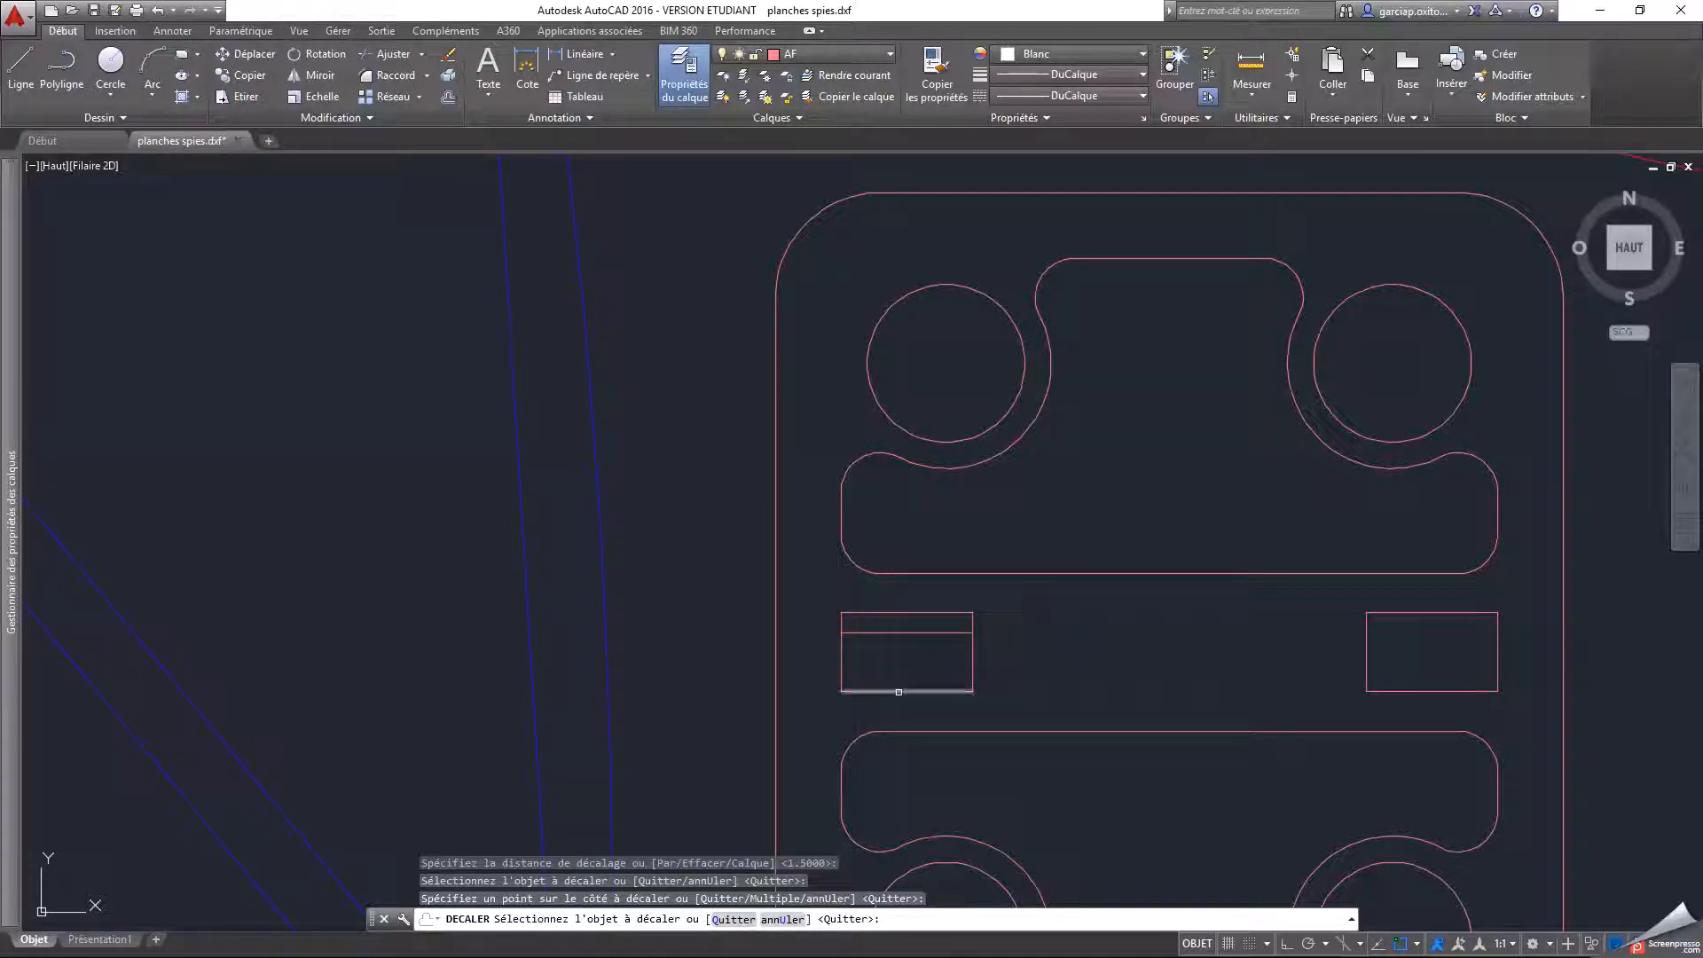
left_click(898, 692)
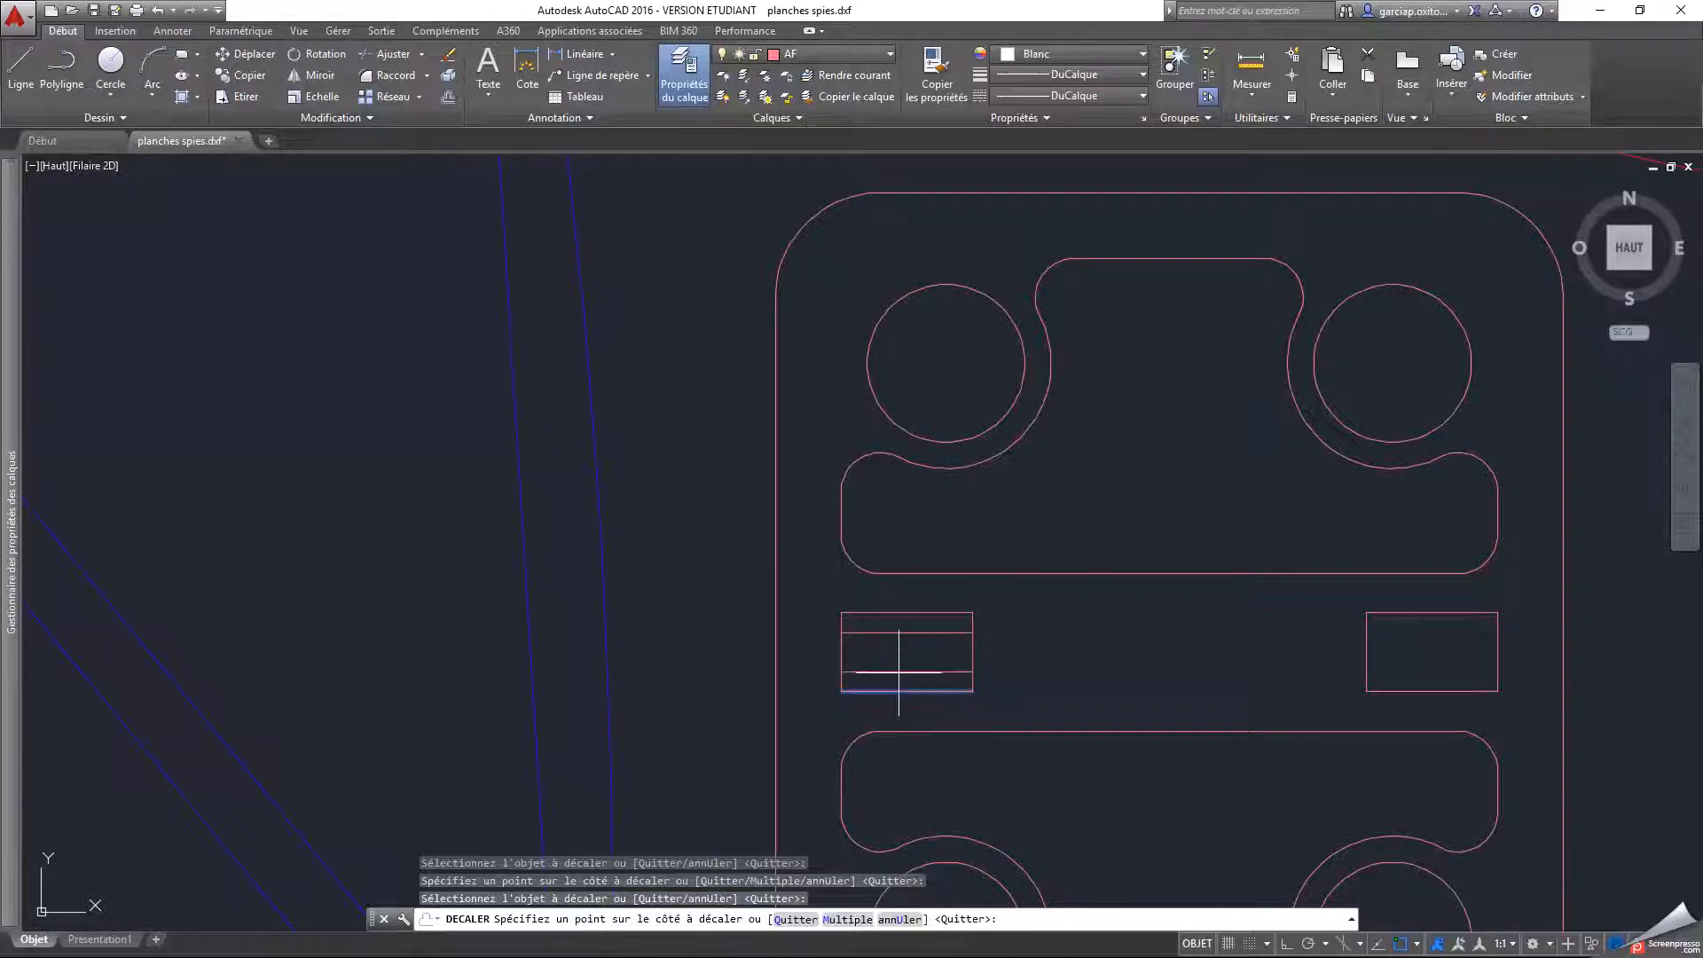
left_click(899, 663)
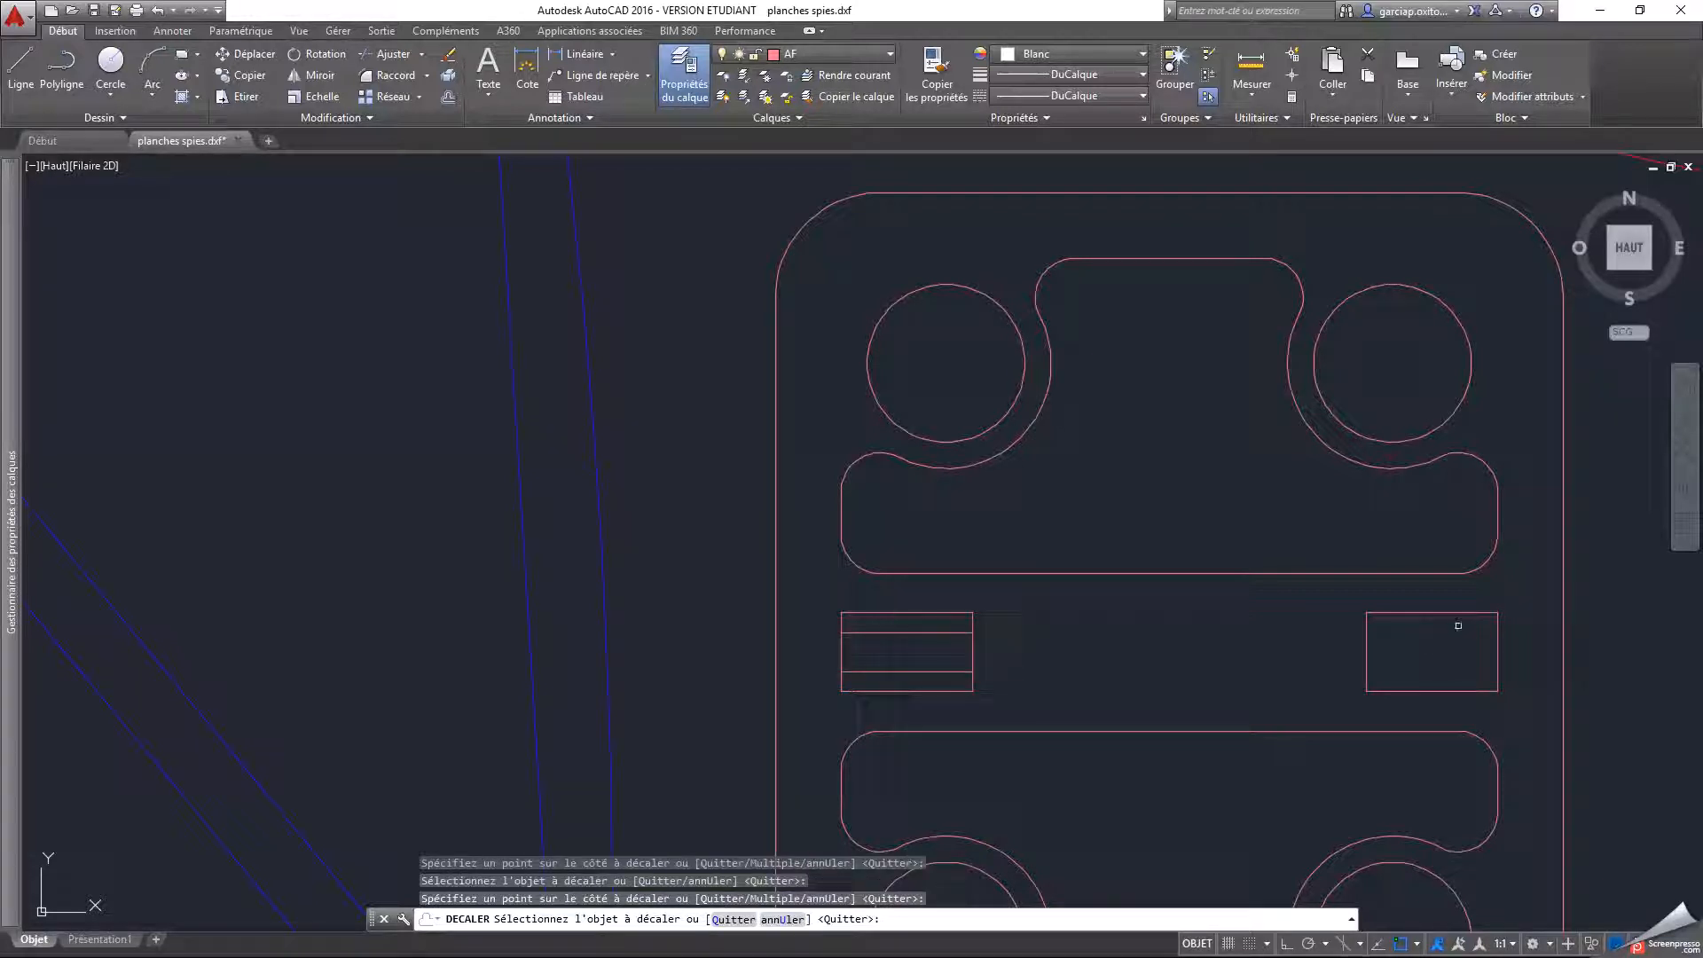
Offset the upper and lower edges of the right small rectangle inward by 1.5
left_click(1428, 614)
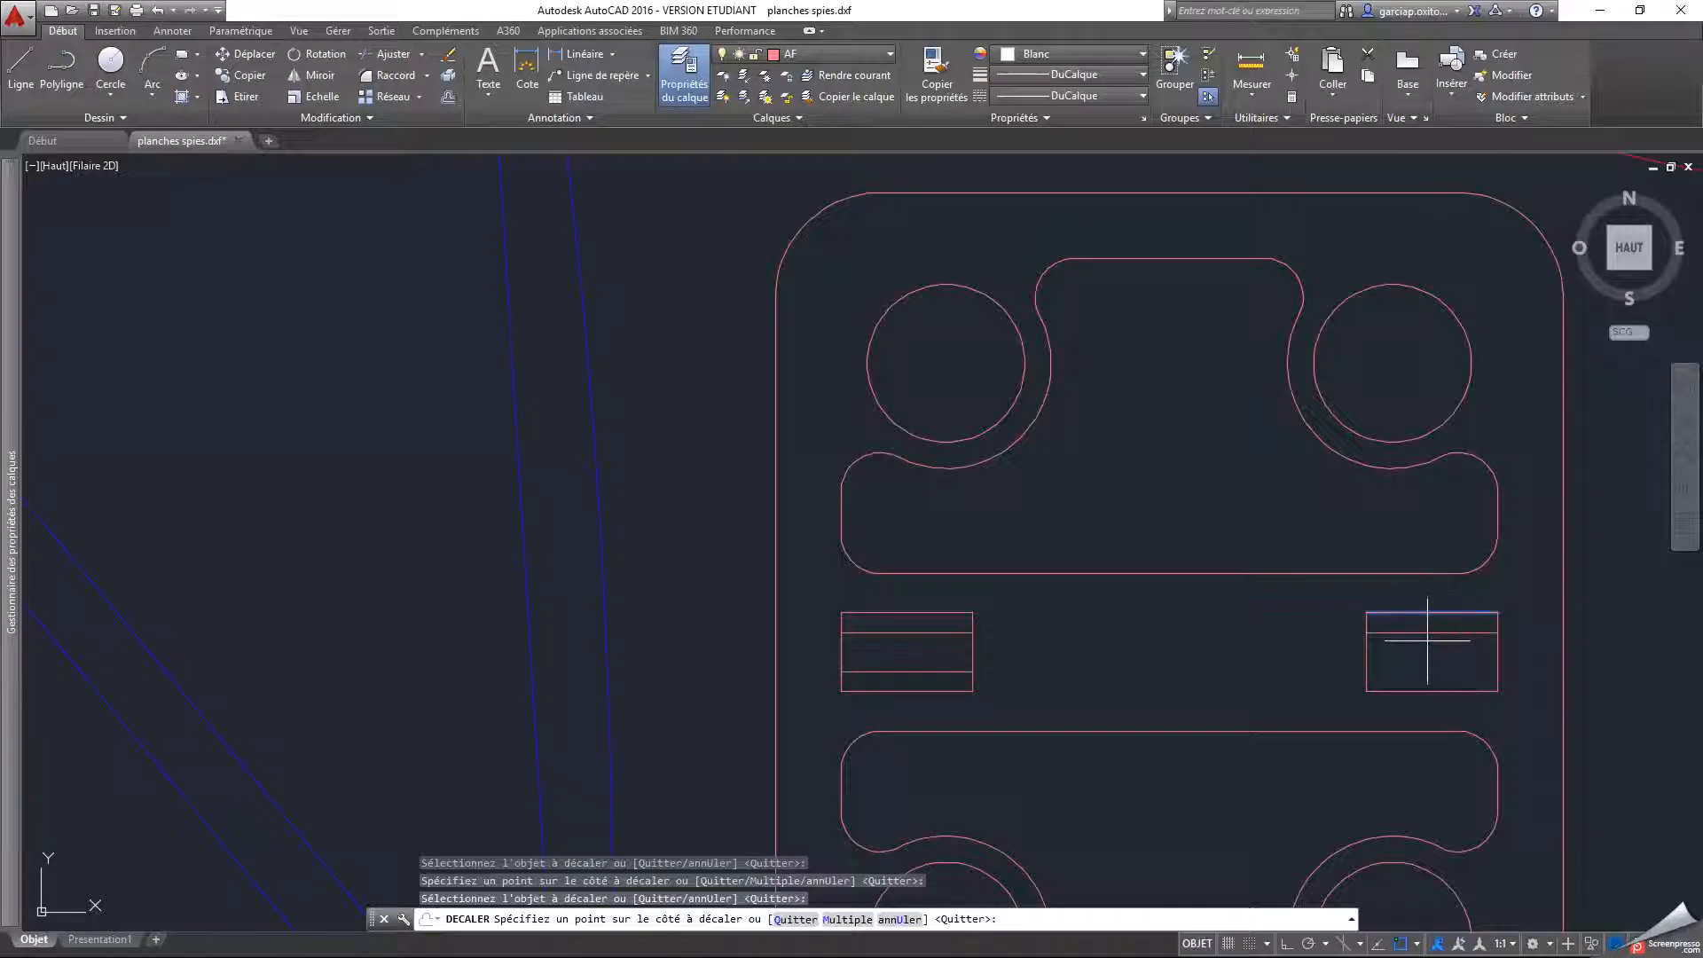
left_click(1435, 666)
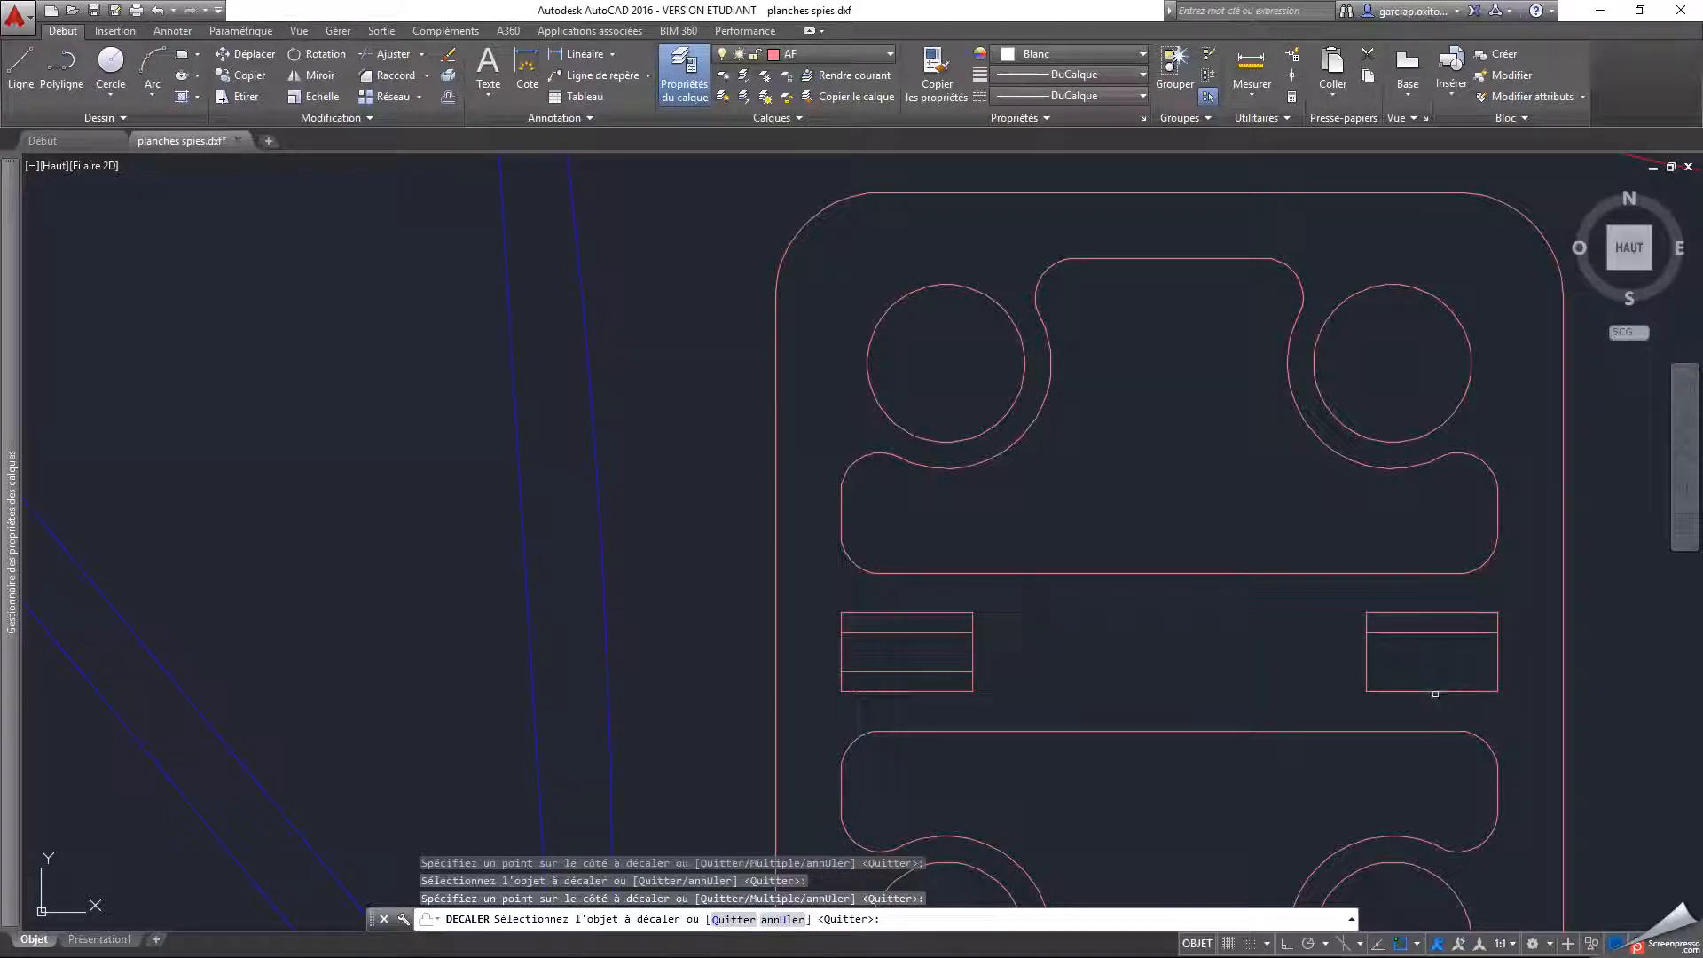
left_click(1432, 691)
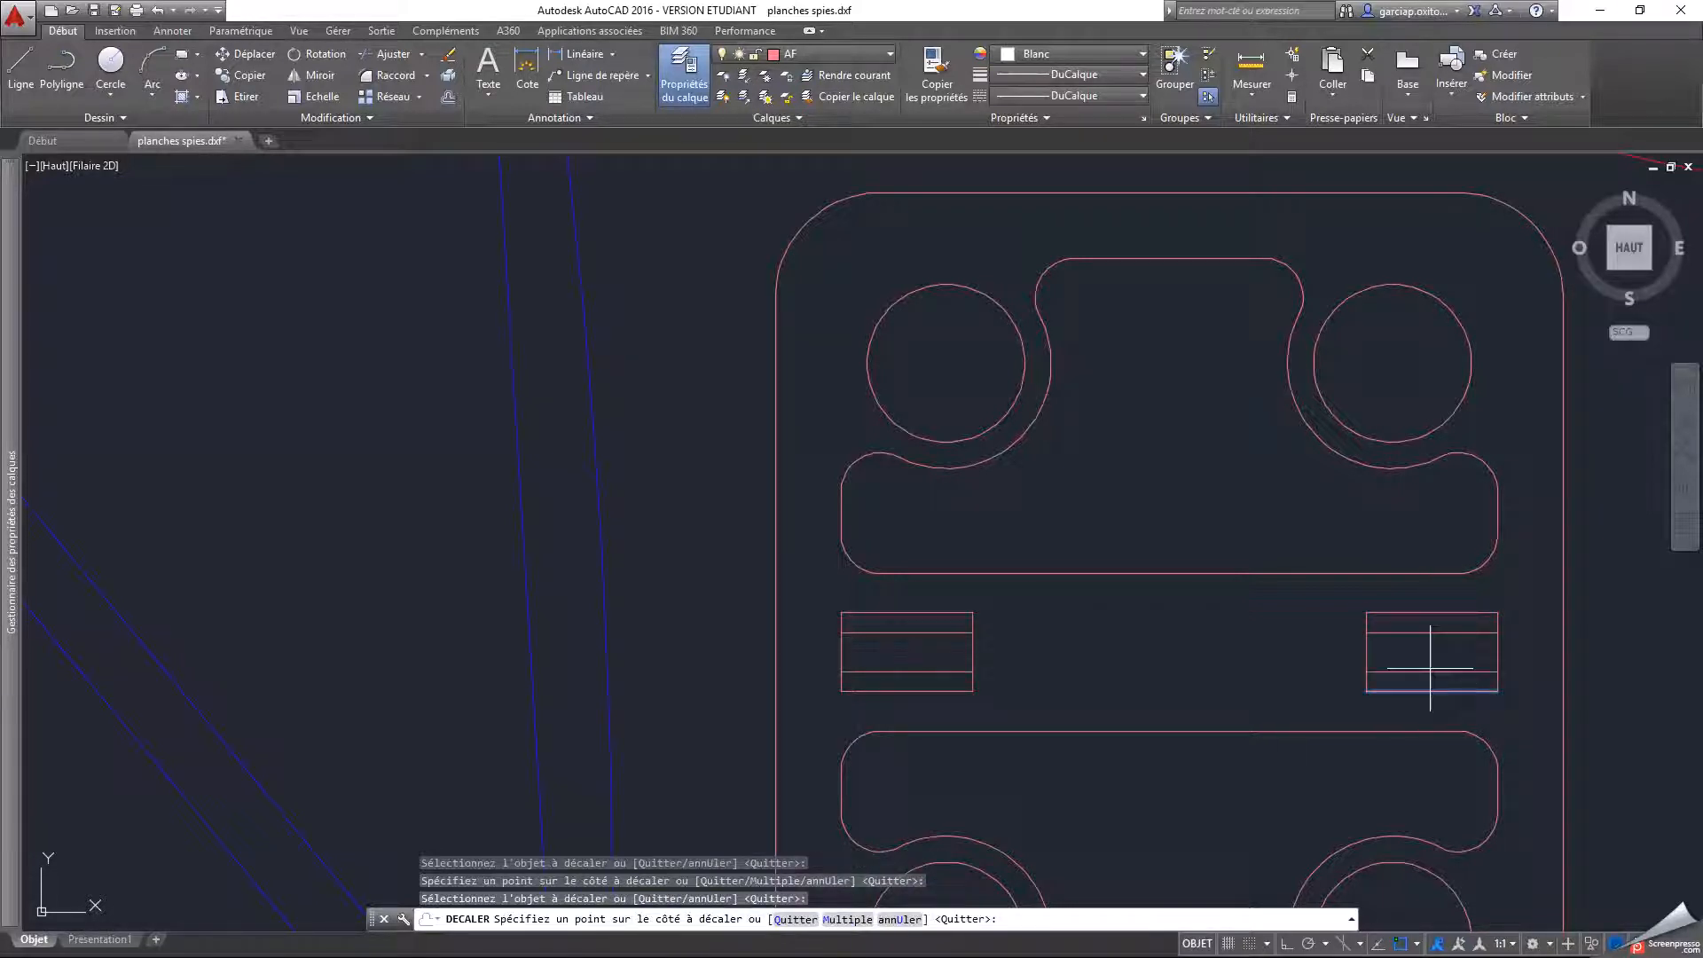
left_click(1430, 670)
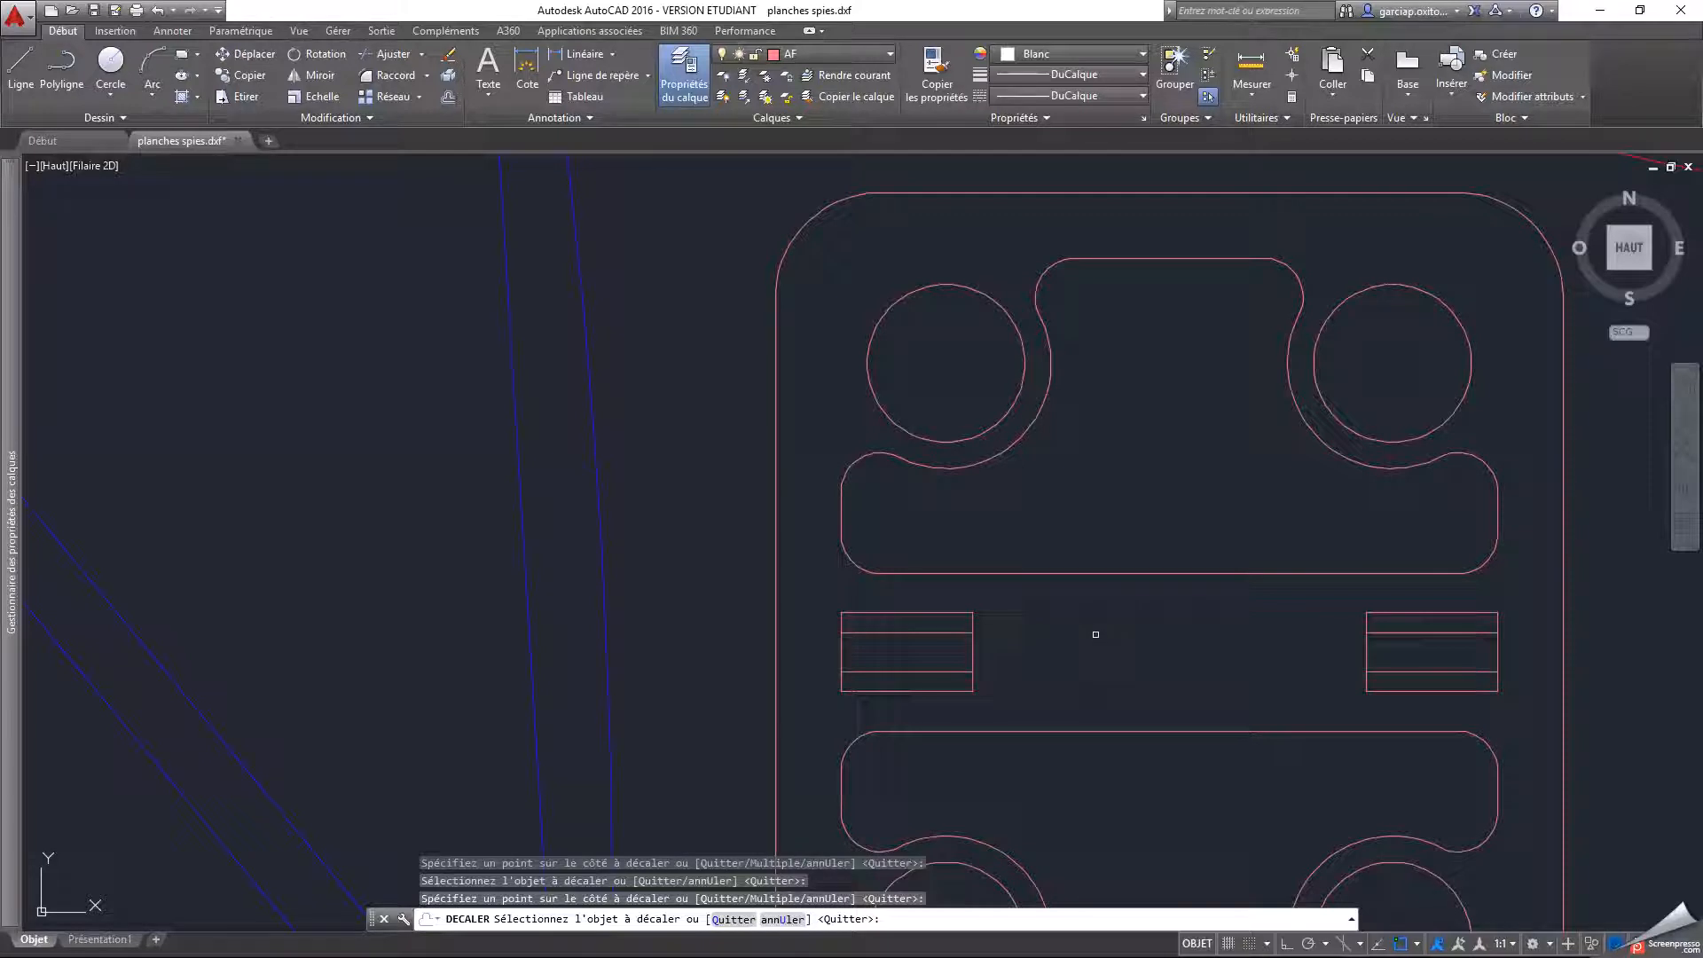
key("Escape")
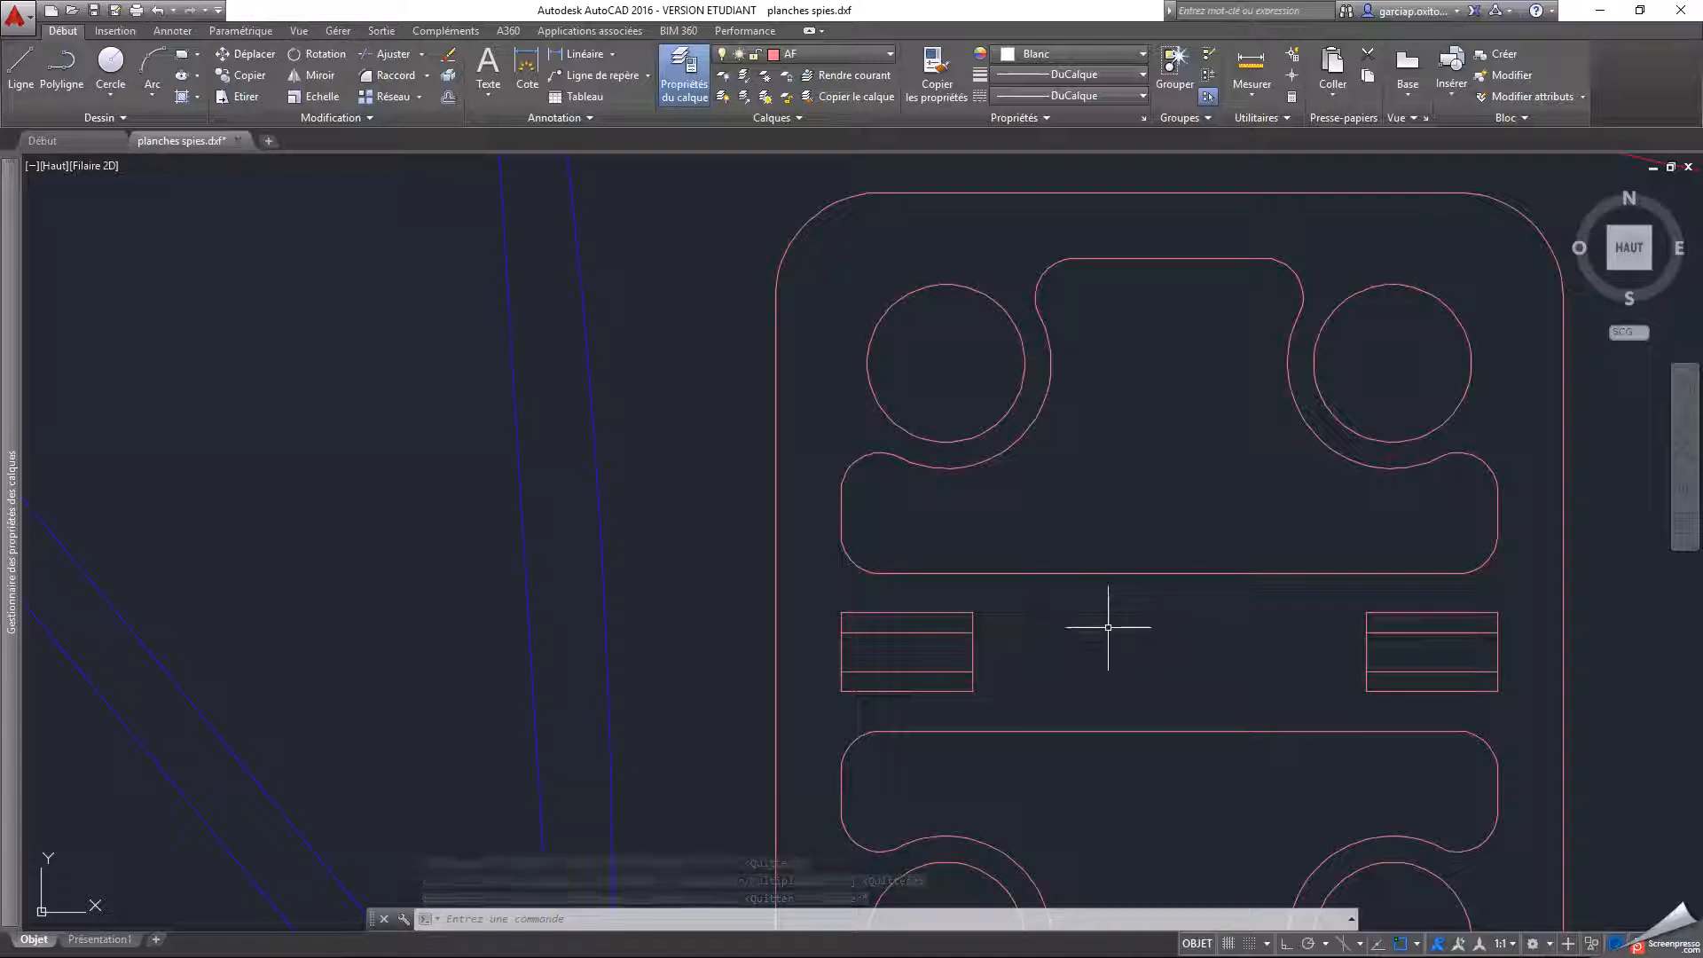
Delete the original outer horizontal edges, upper and lower, of both small rectangles
left_click(897, 611)
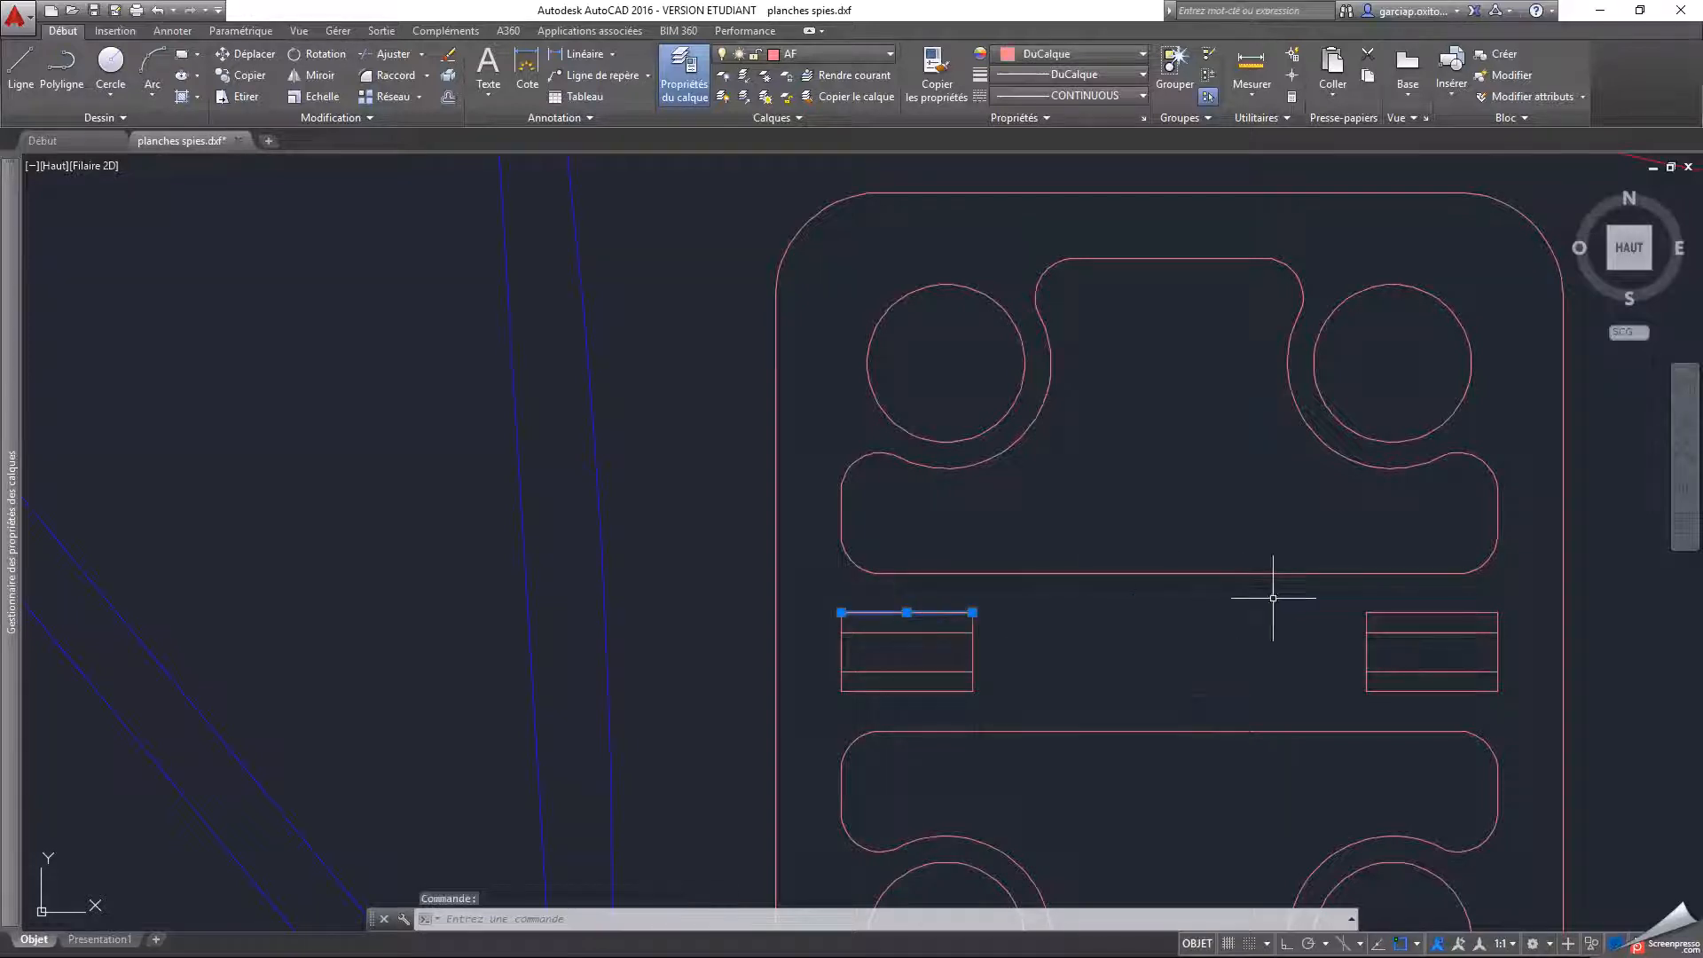
left_click(1431, 612)
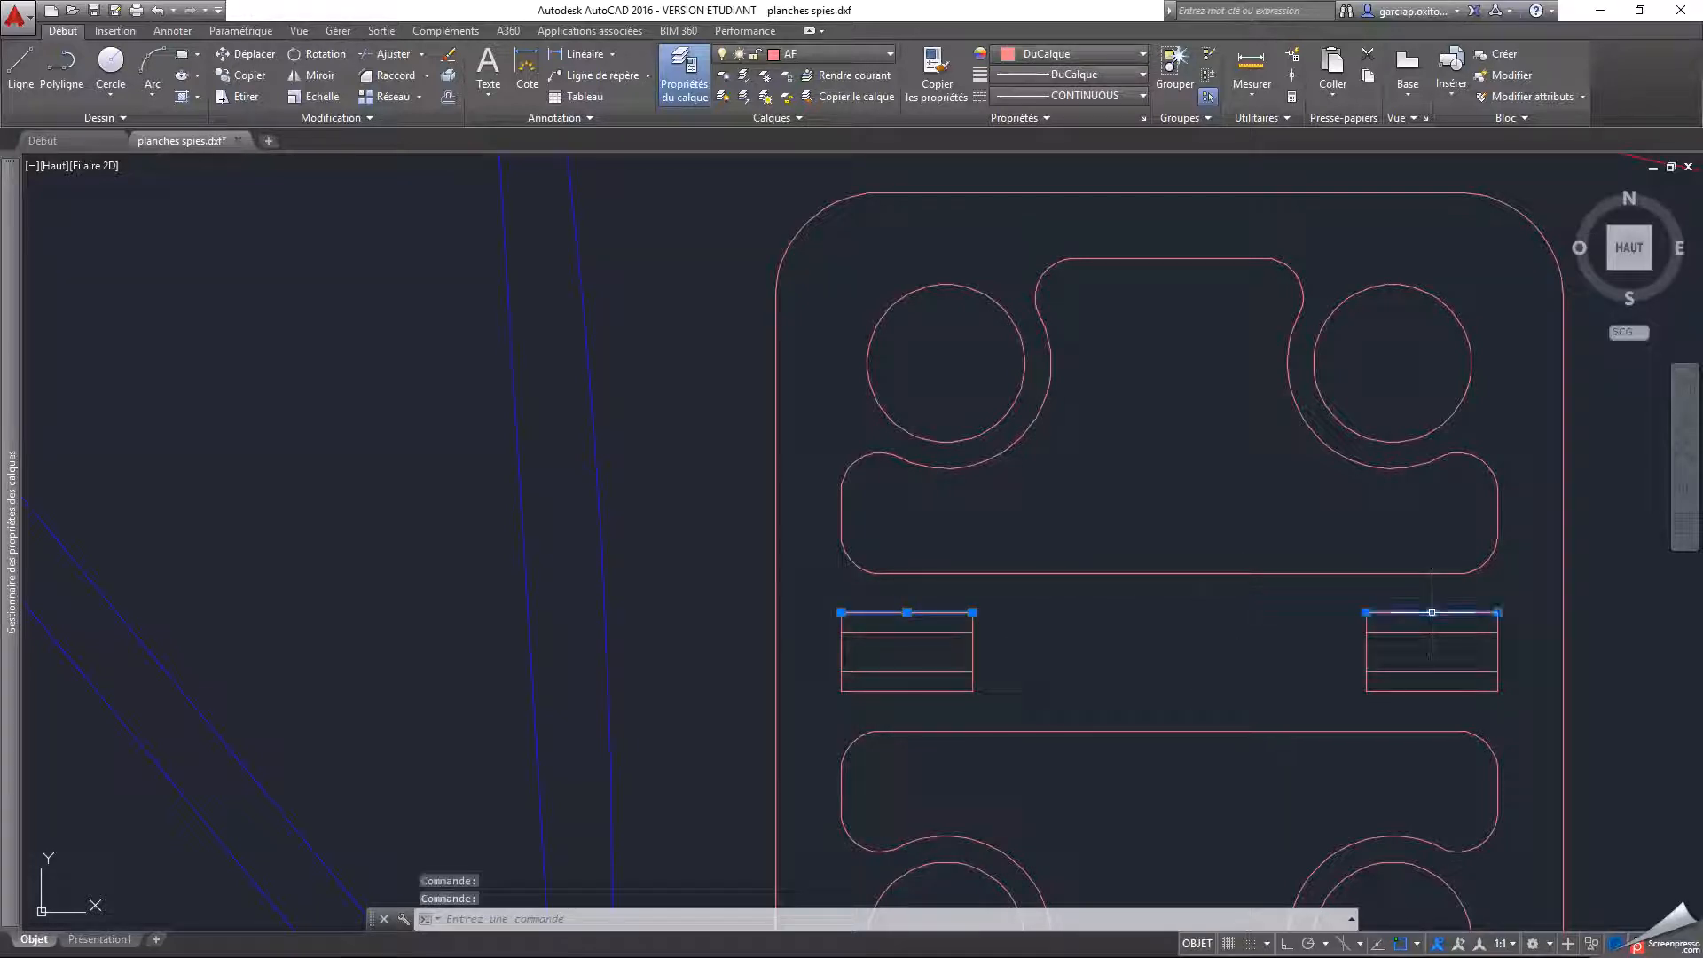
left_click(1429, 689)
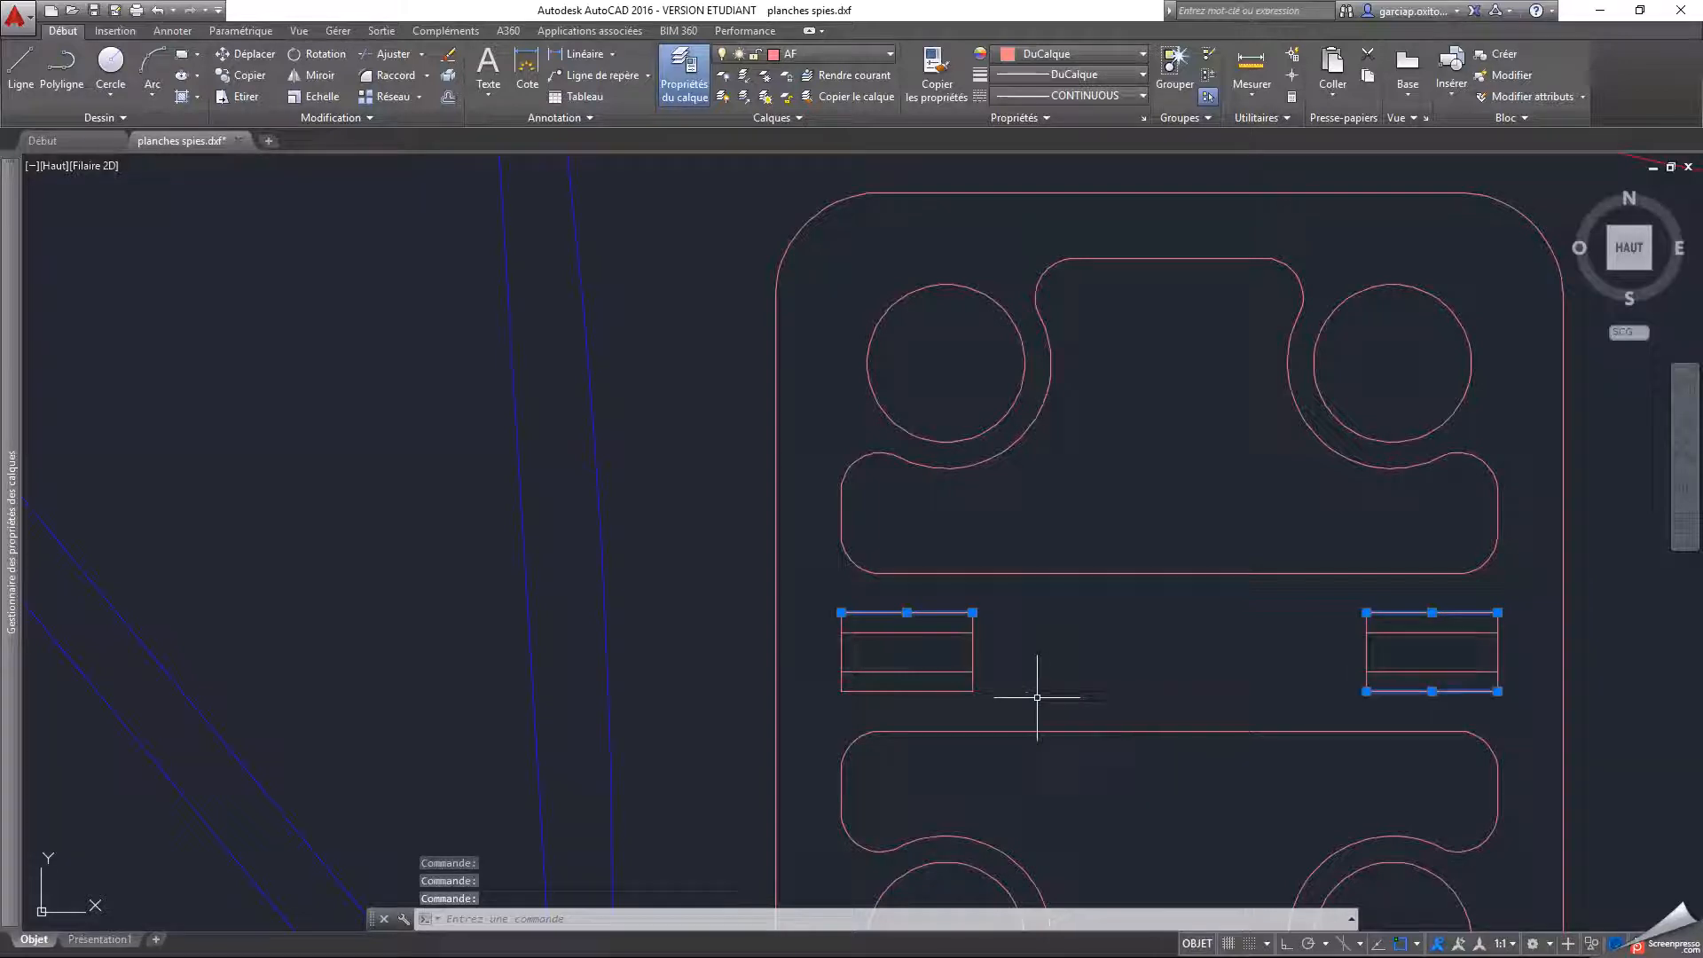
left_click(914, 689)
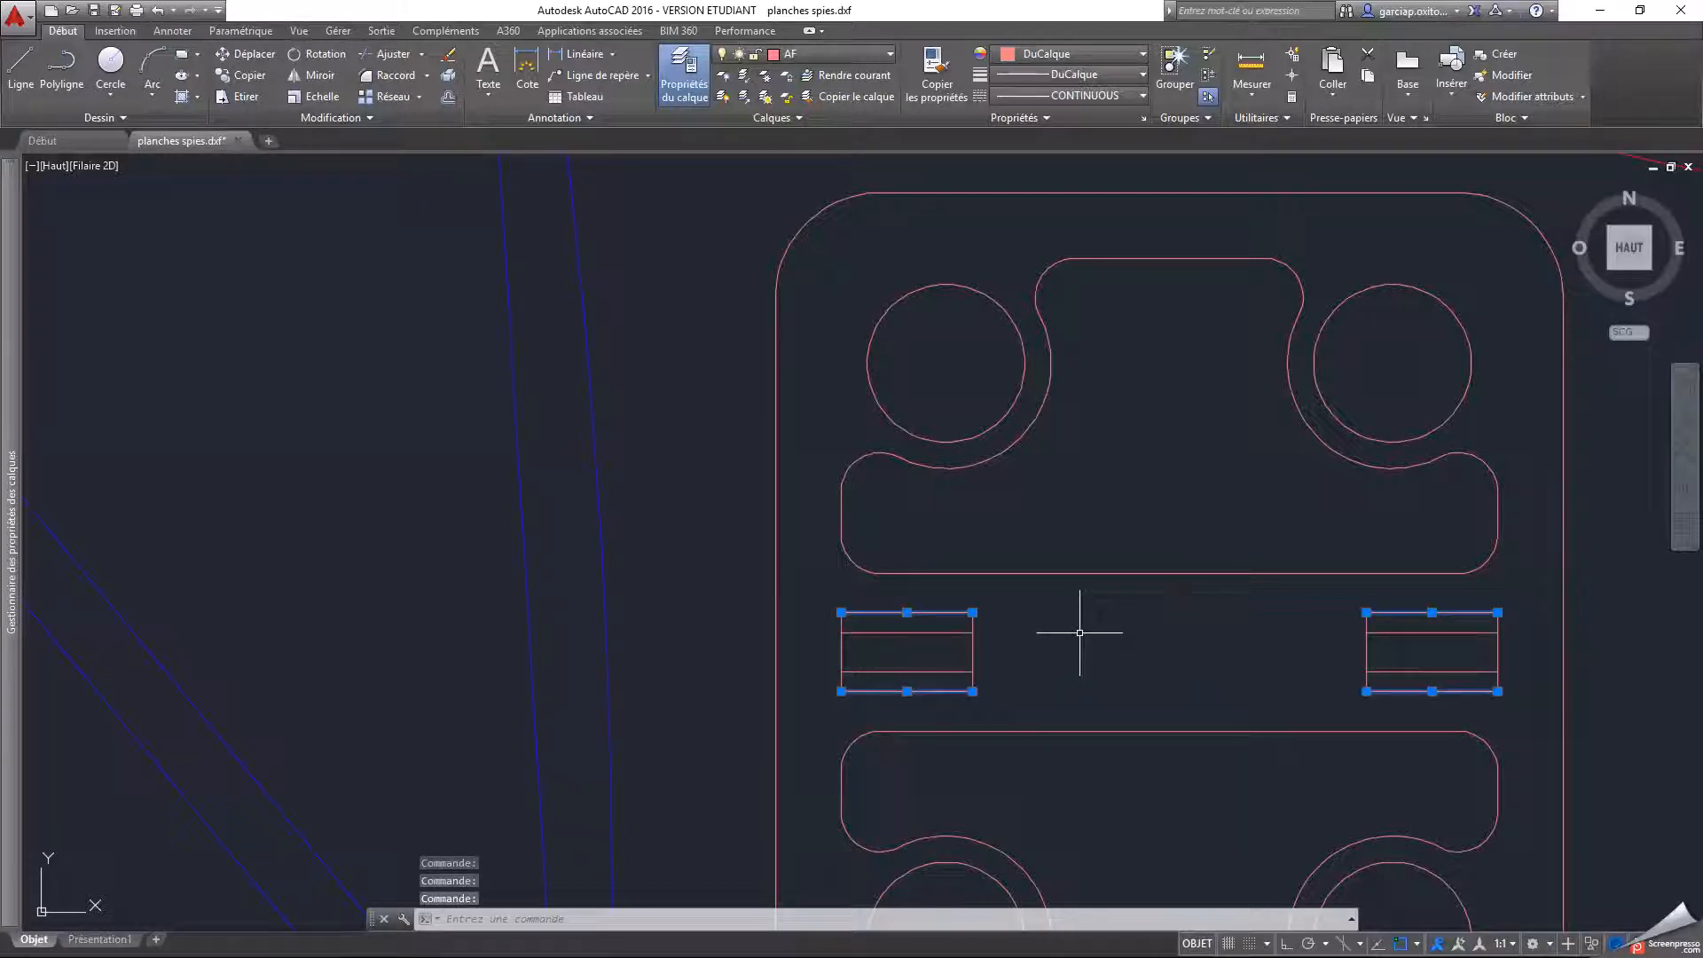
key("Delete")
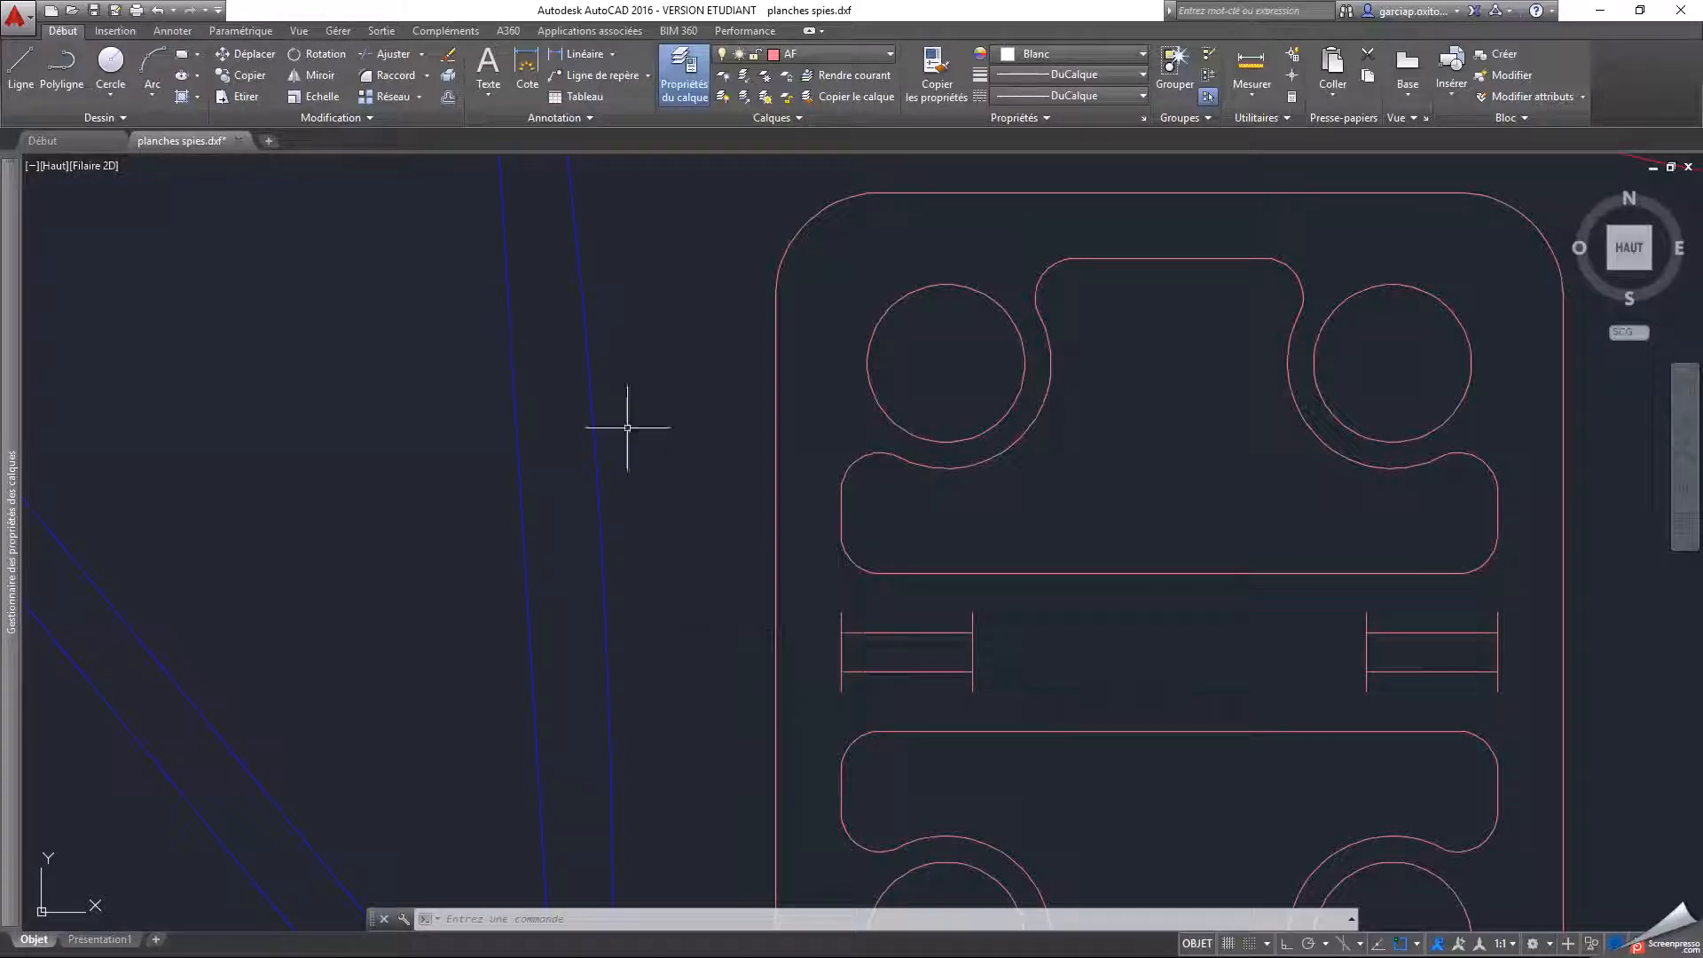
Trim the four overhanging vertical ends of the left rectangle, using all eight lines of both rectangles as cutting edges
left_click(384, 55)
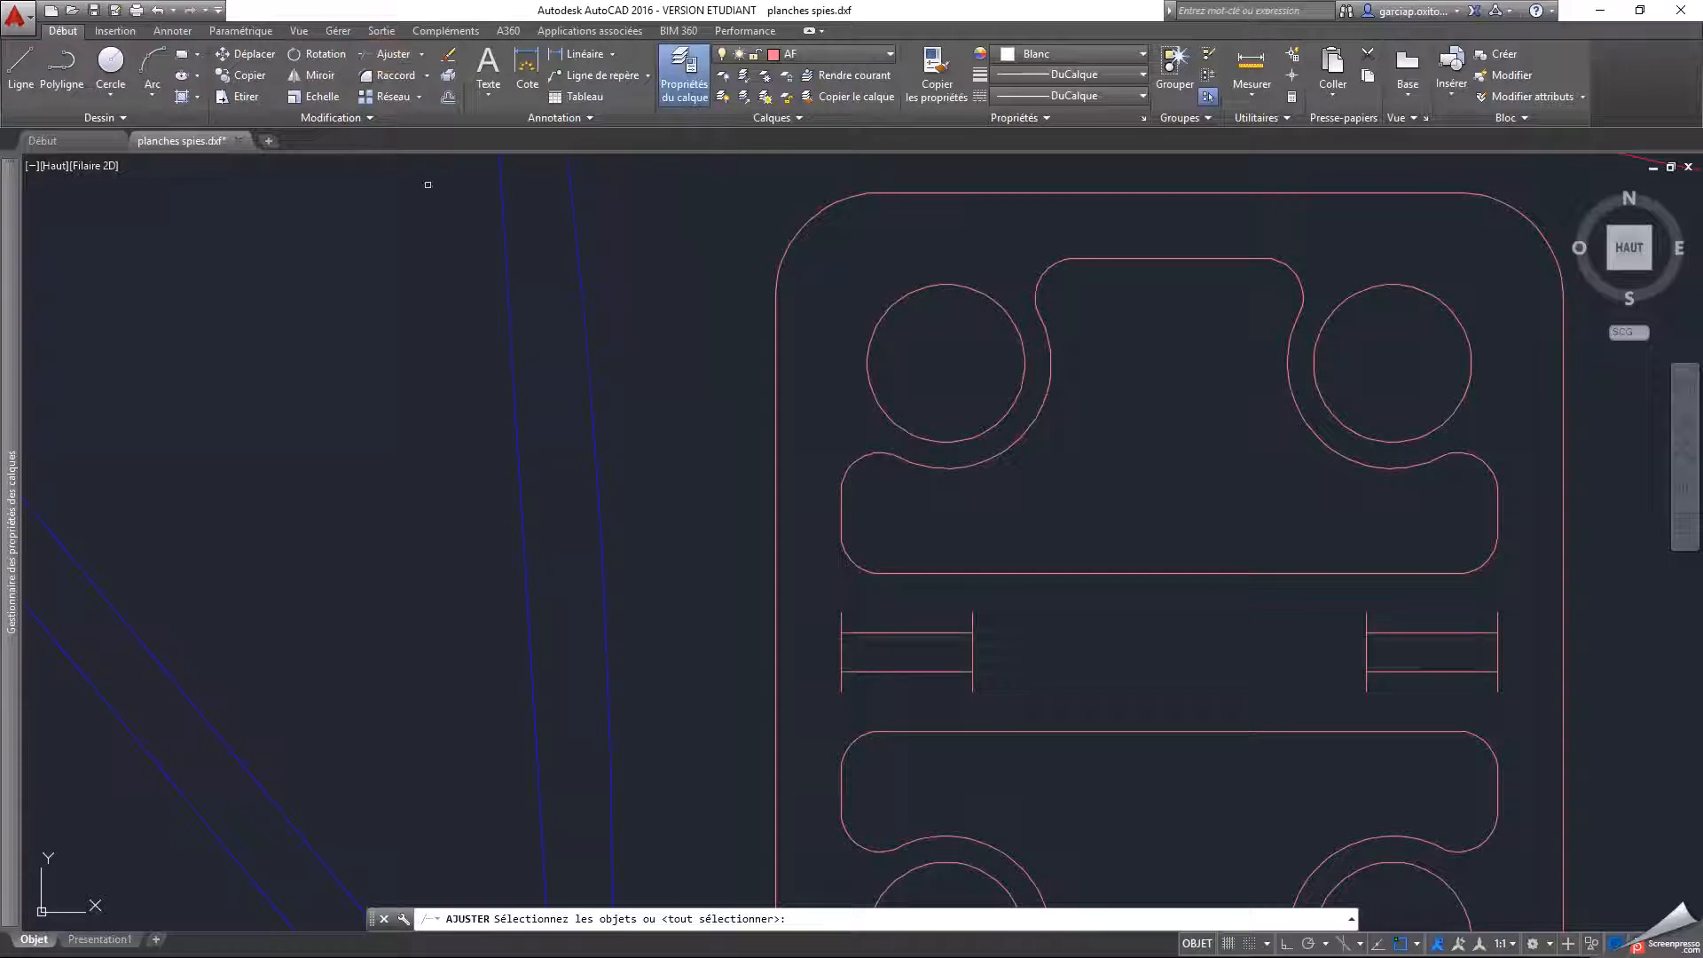
left_click(842, 650)
left_click(878, 633)
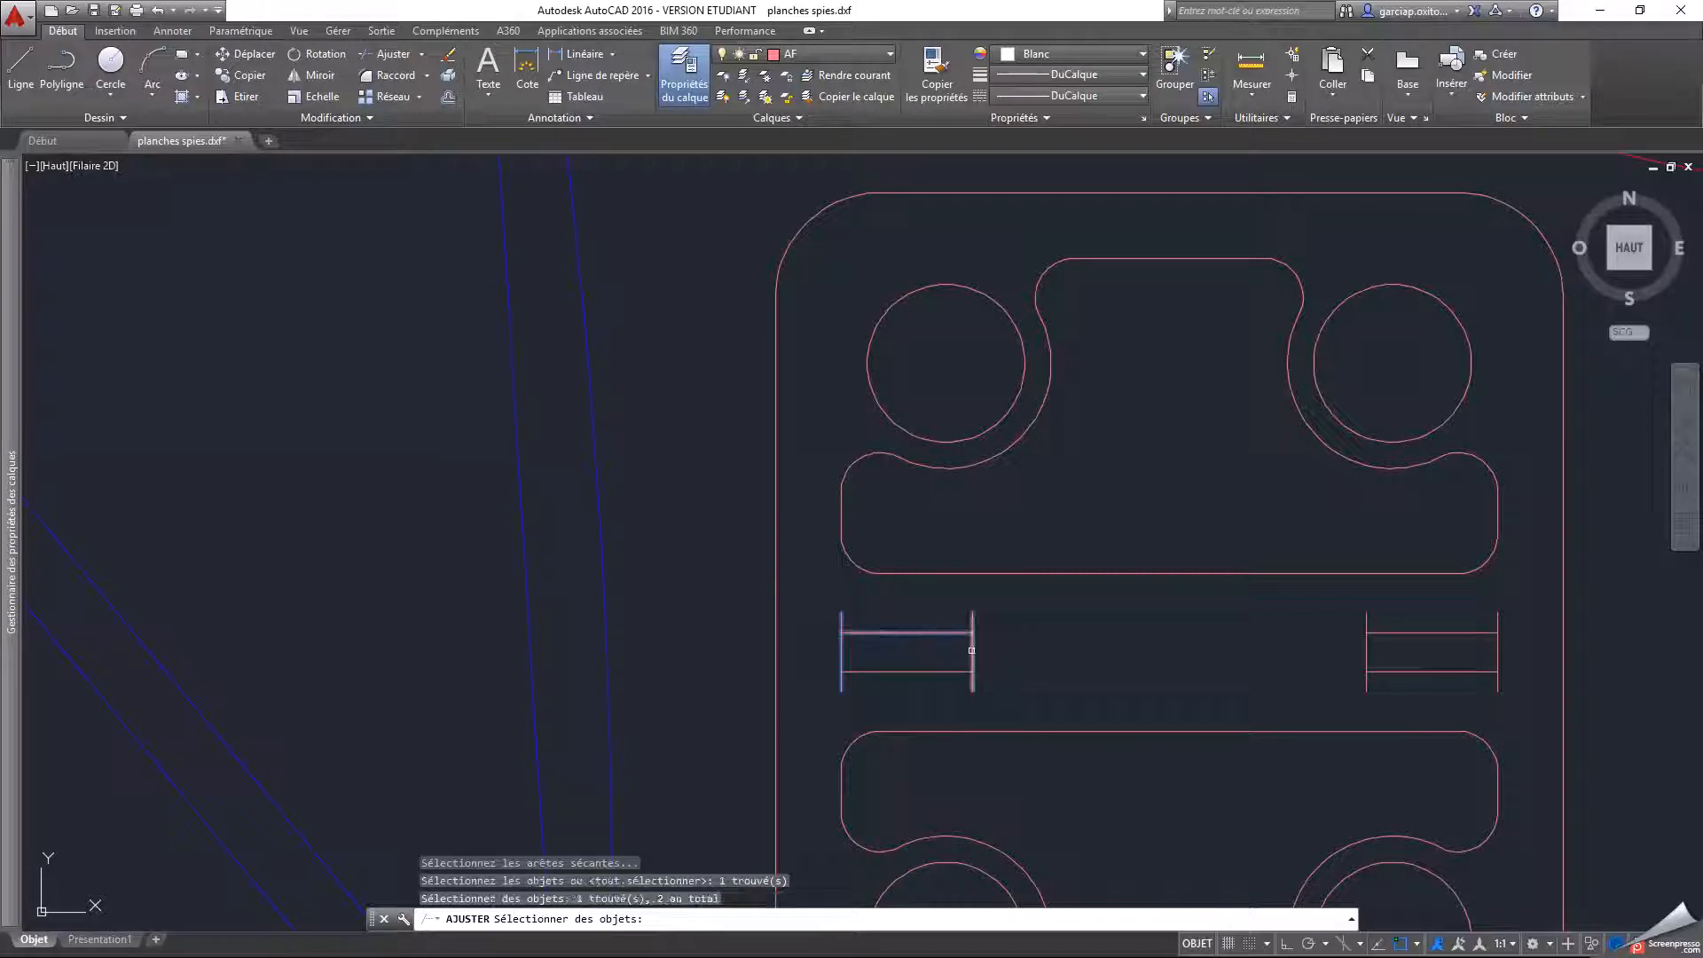
left_click(972, 650)
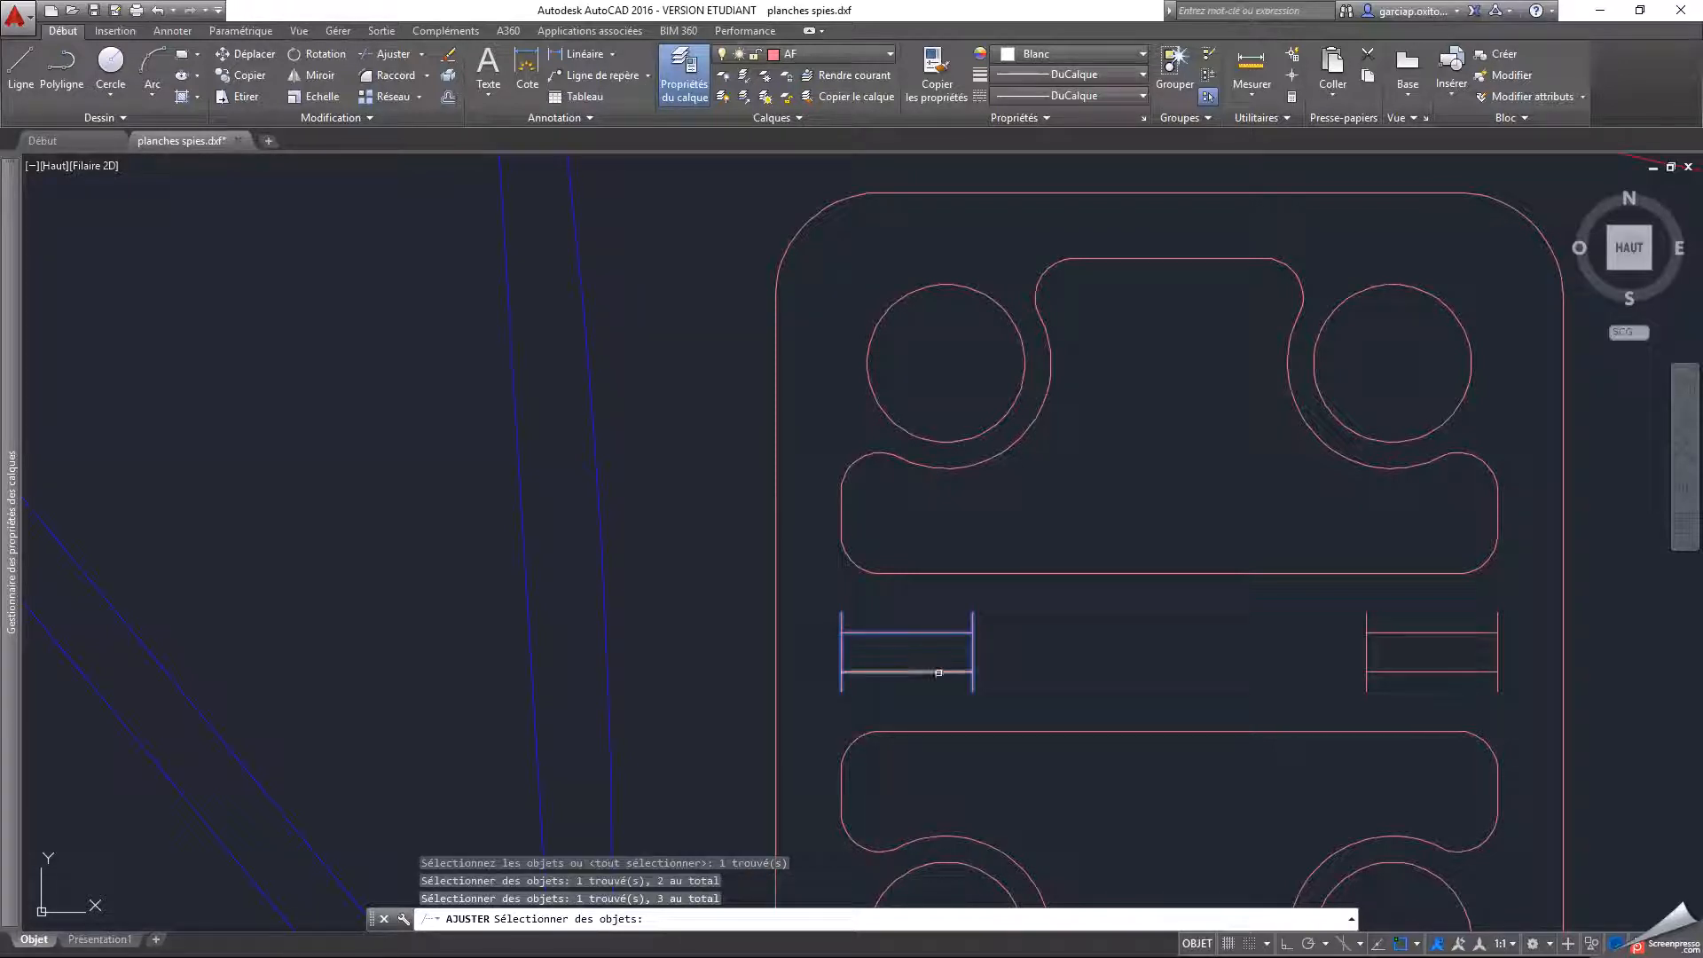
left_click(939, 670)
left_click(1367, 647)
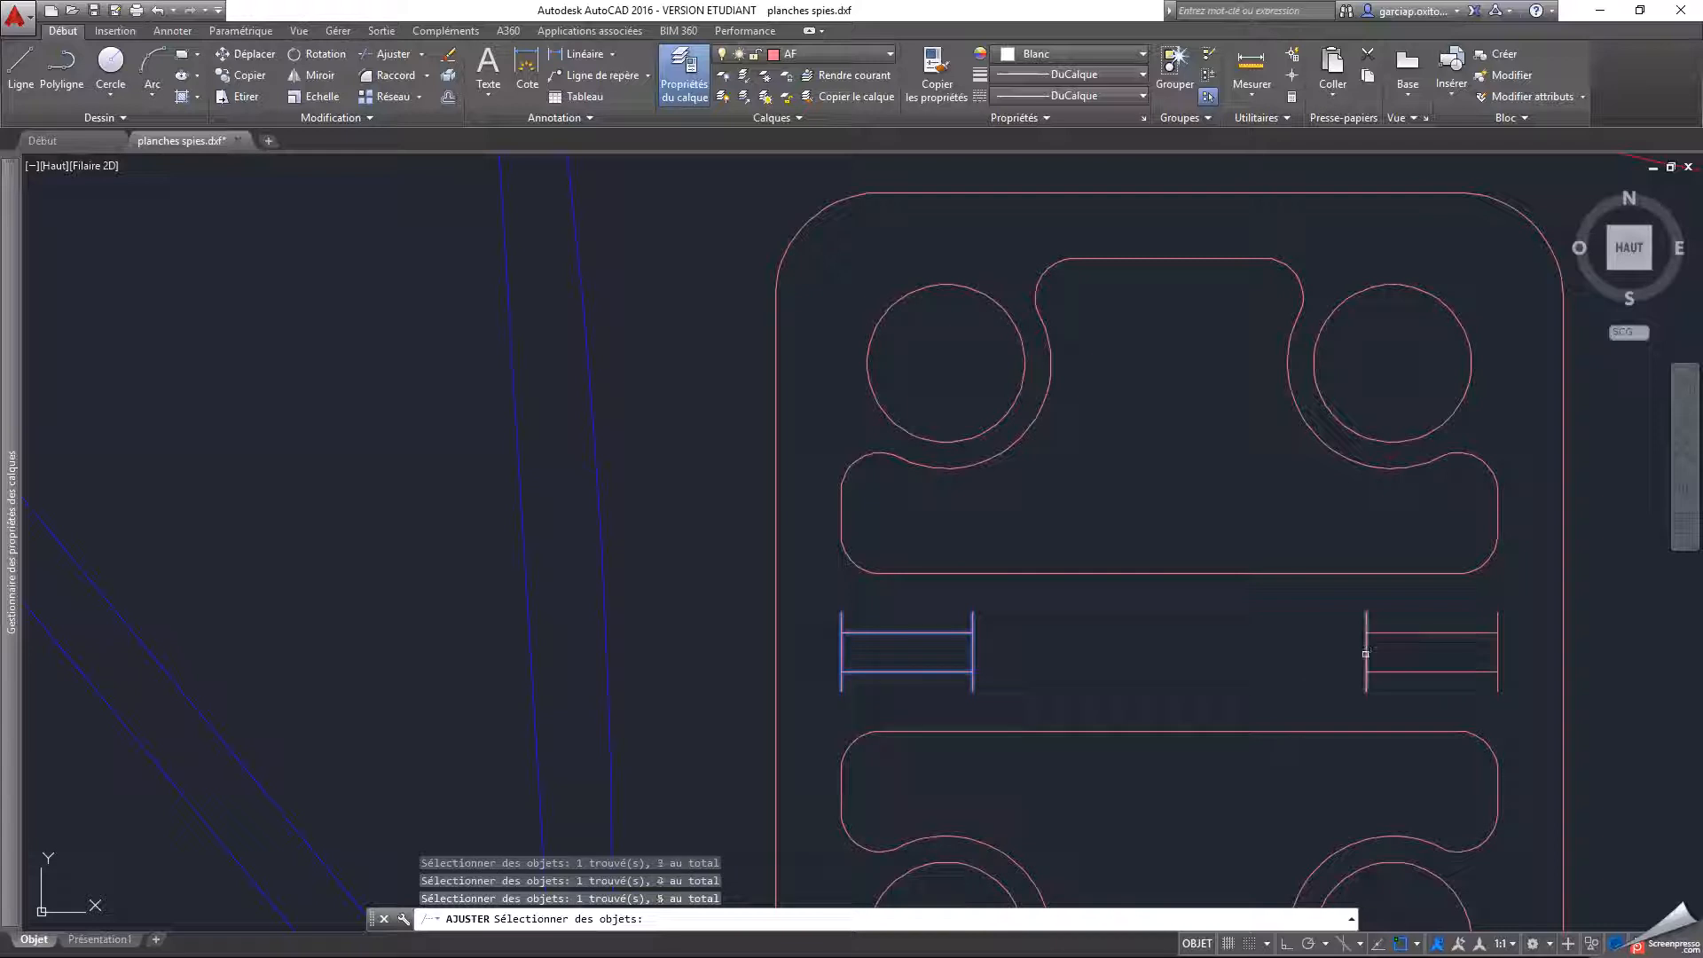
left_click(1393, 632)
left_click(1499, 653)
left_click(1452, 671)
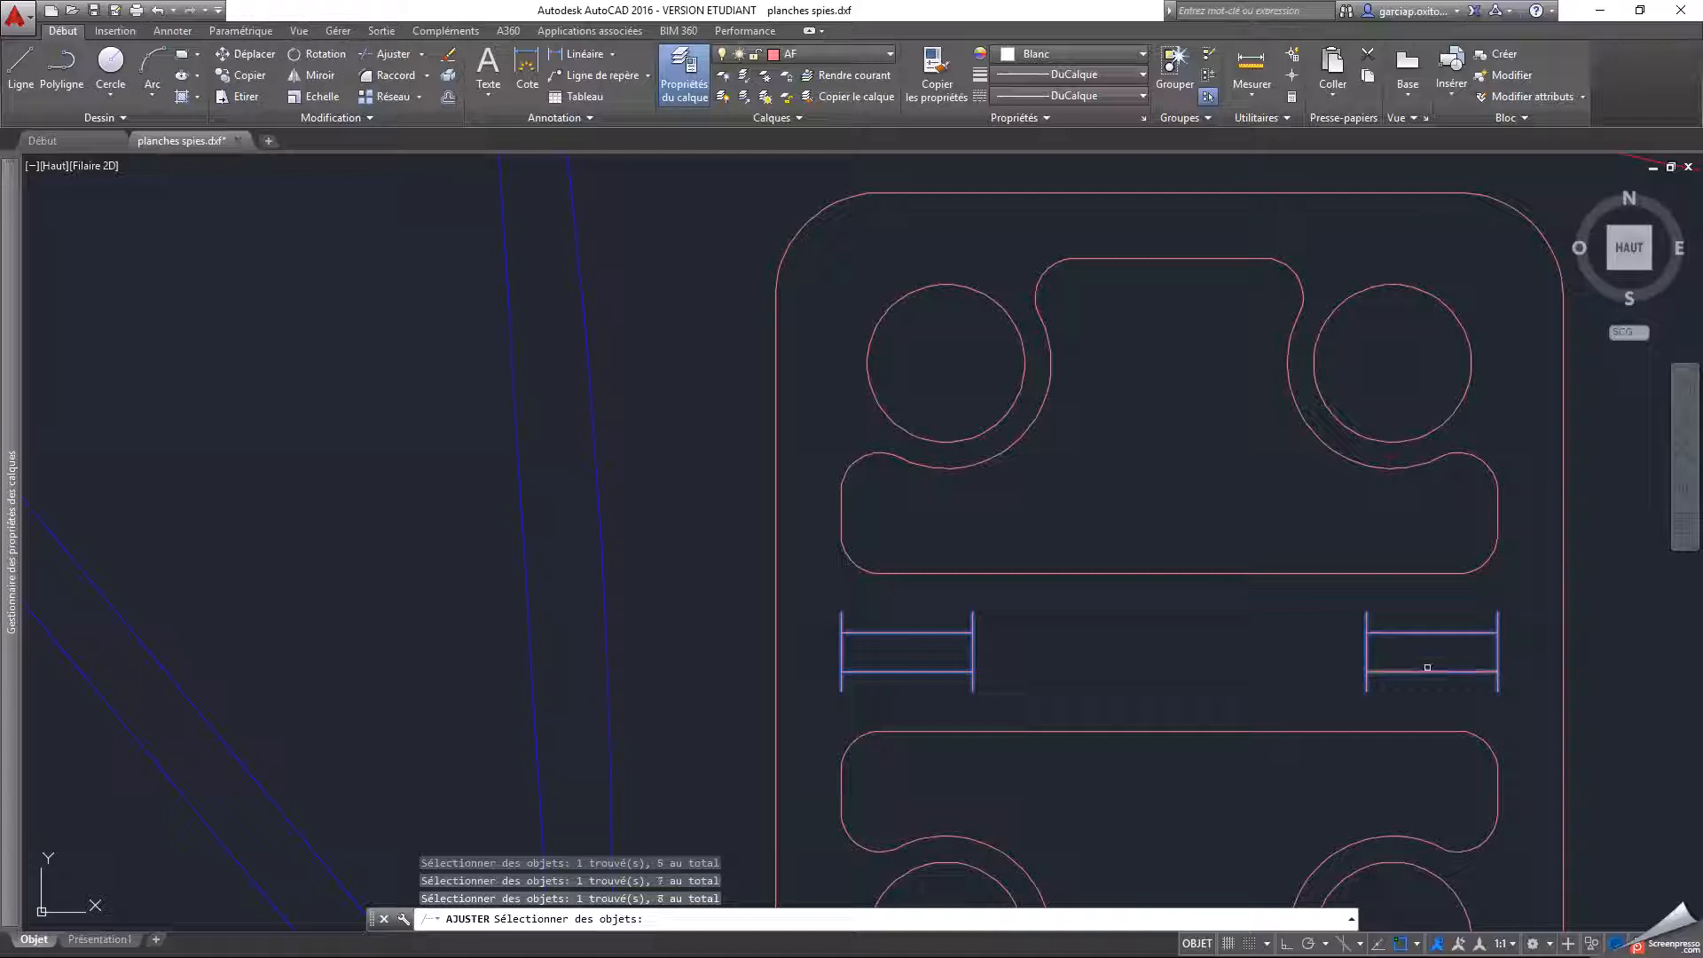
key("Return")
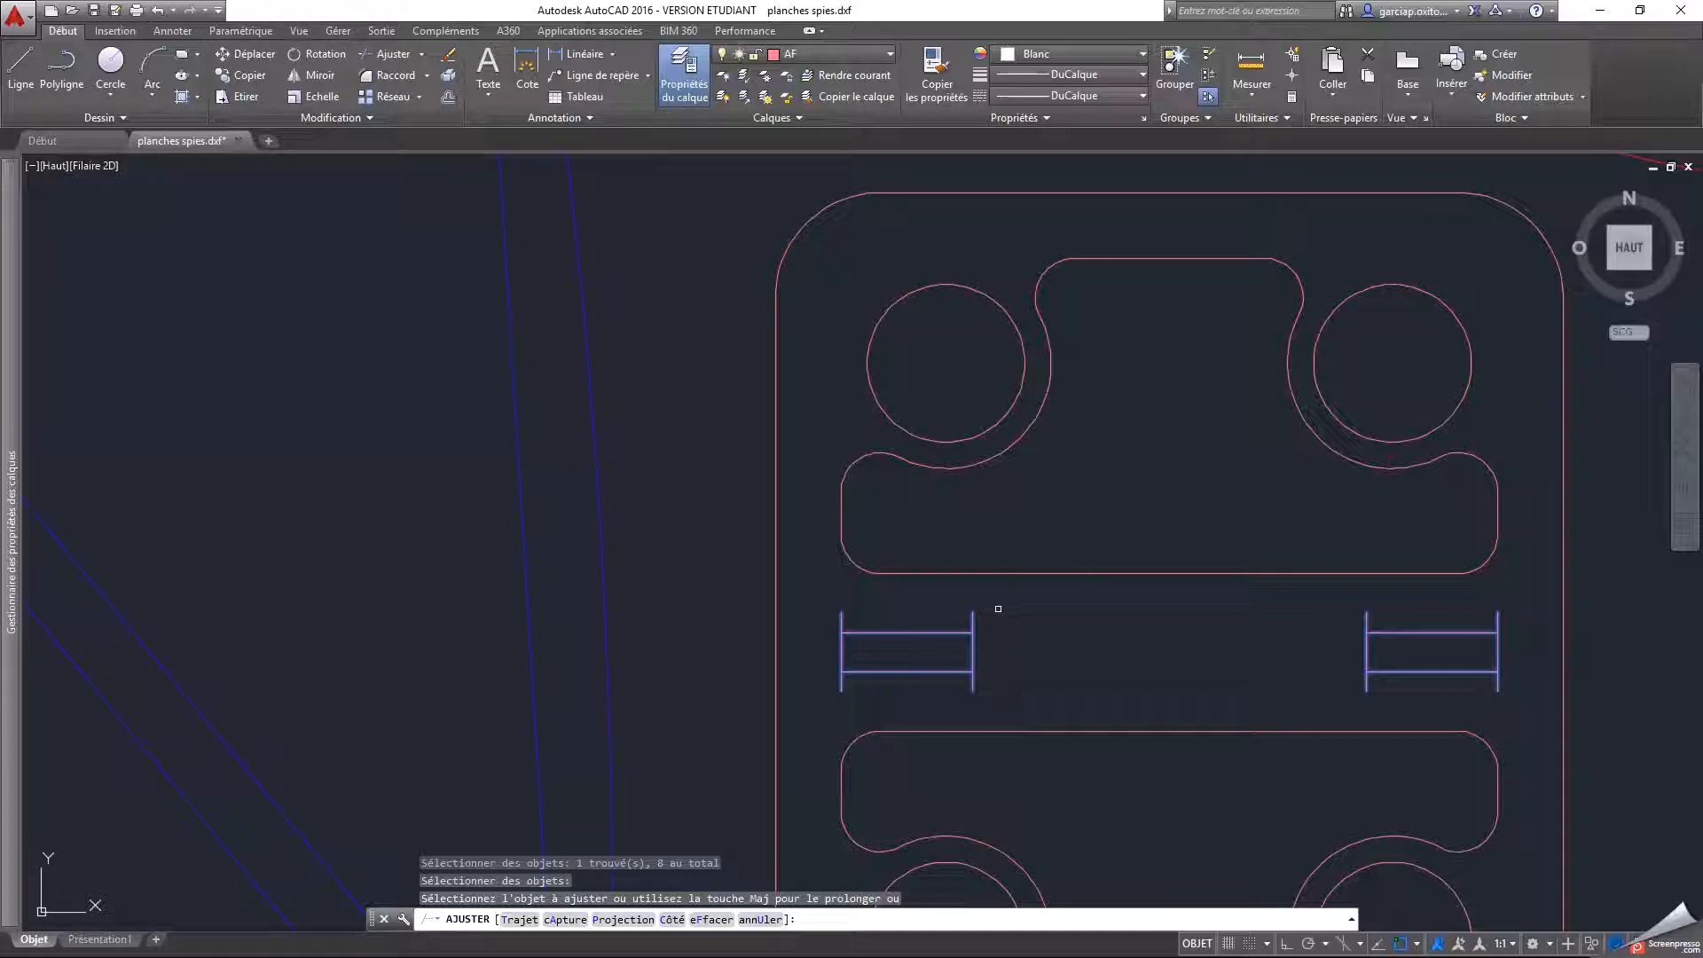
left_click(973, 619)
left_click(842, 612)
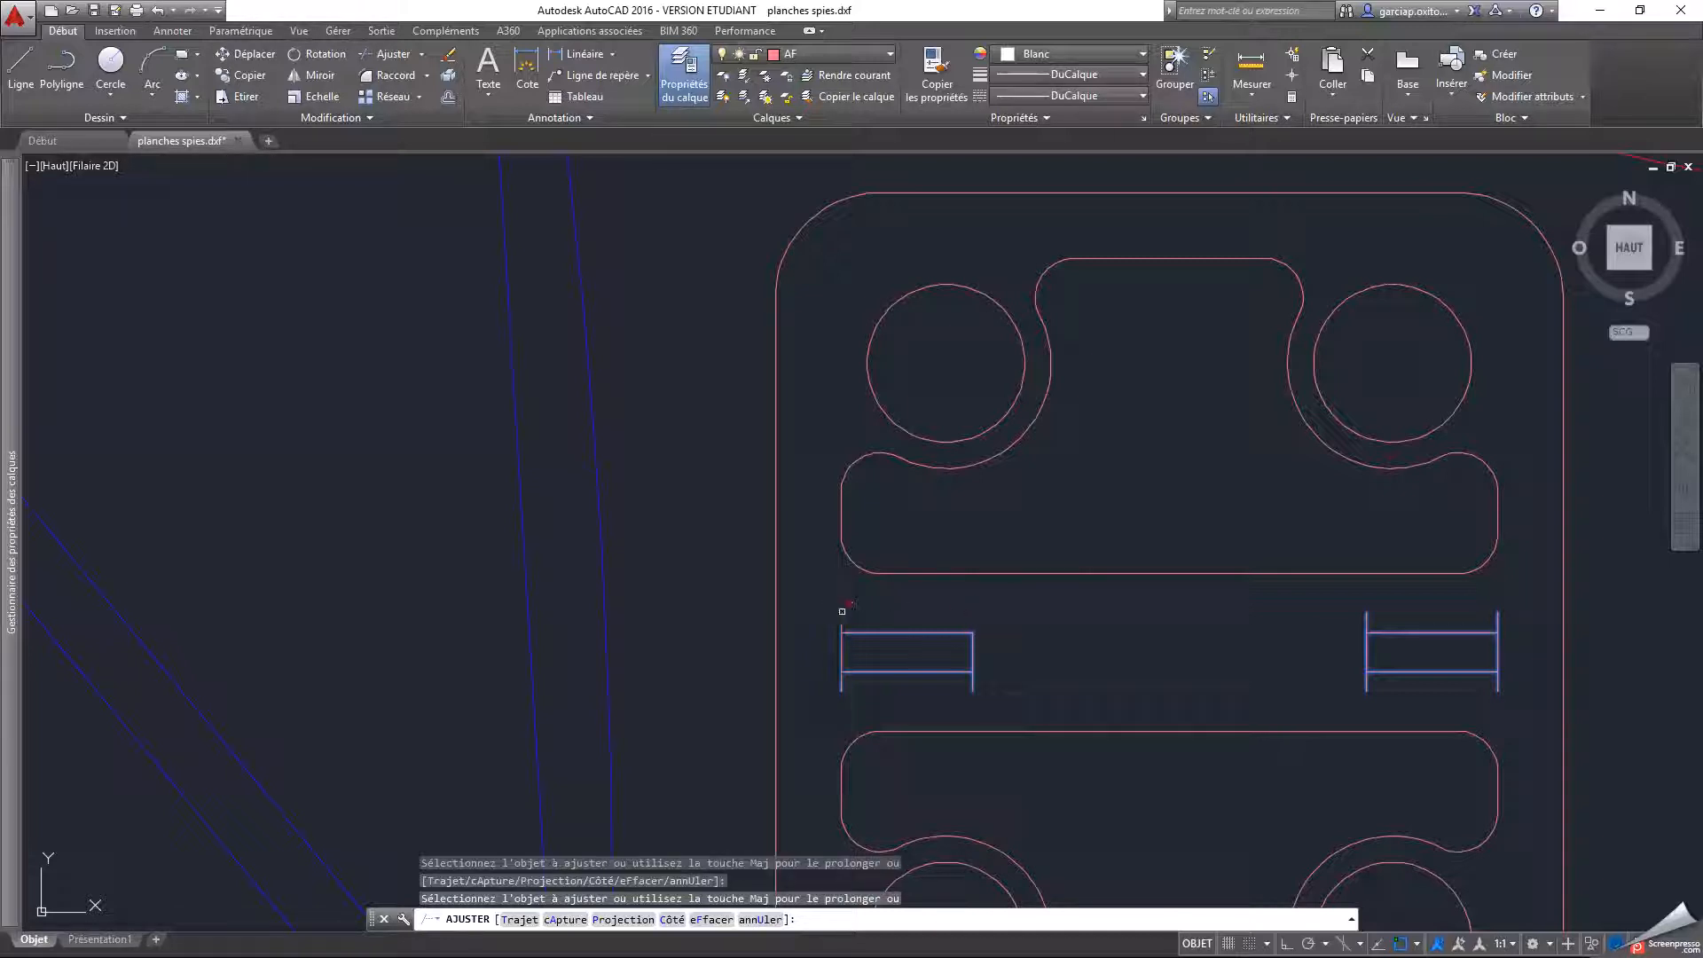
left_click(842, 685)
left_click(970, 688)
Trim the four overhanging vertical ends of the right rectangle back to its horizontal lines
left_click(1367, 620)
left_click(1499, 611)
left_click(1504, 678)
left_click(1368, 687)
key("Escape")
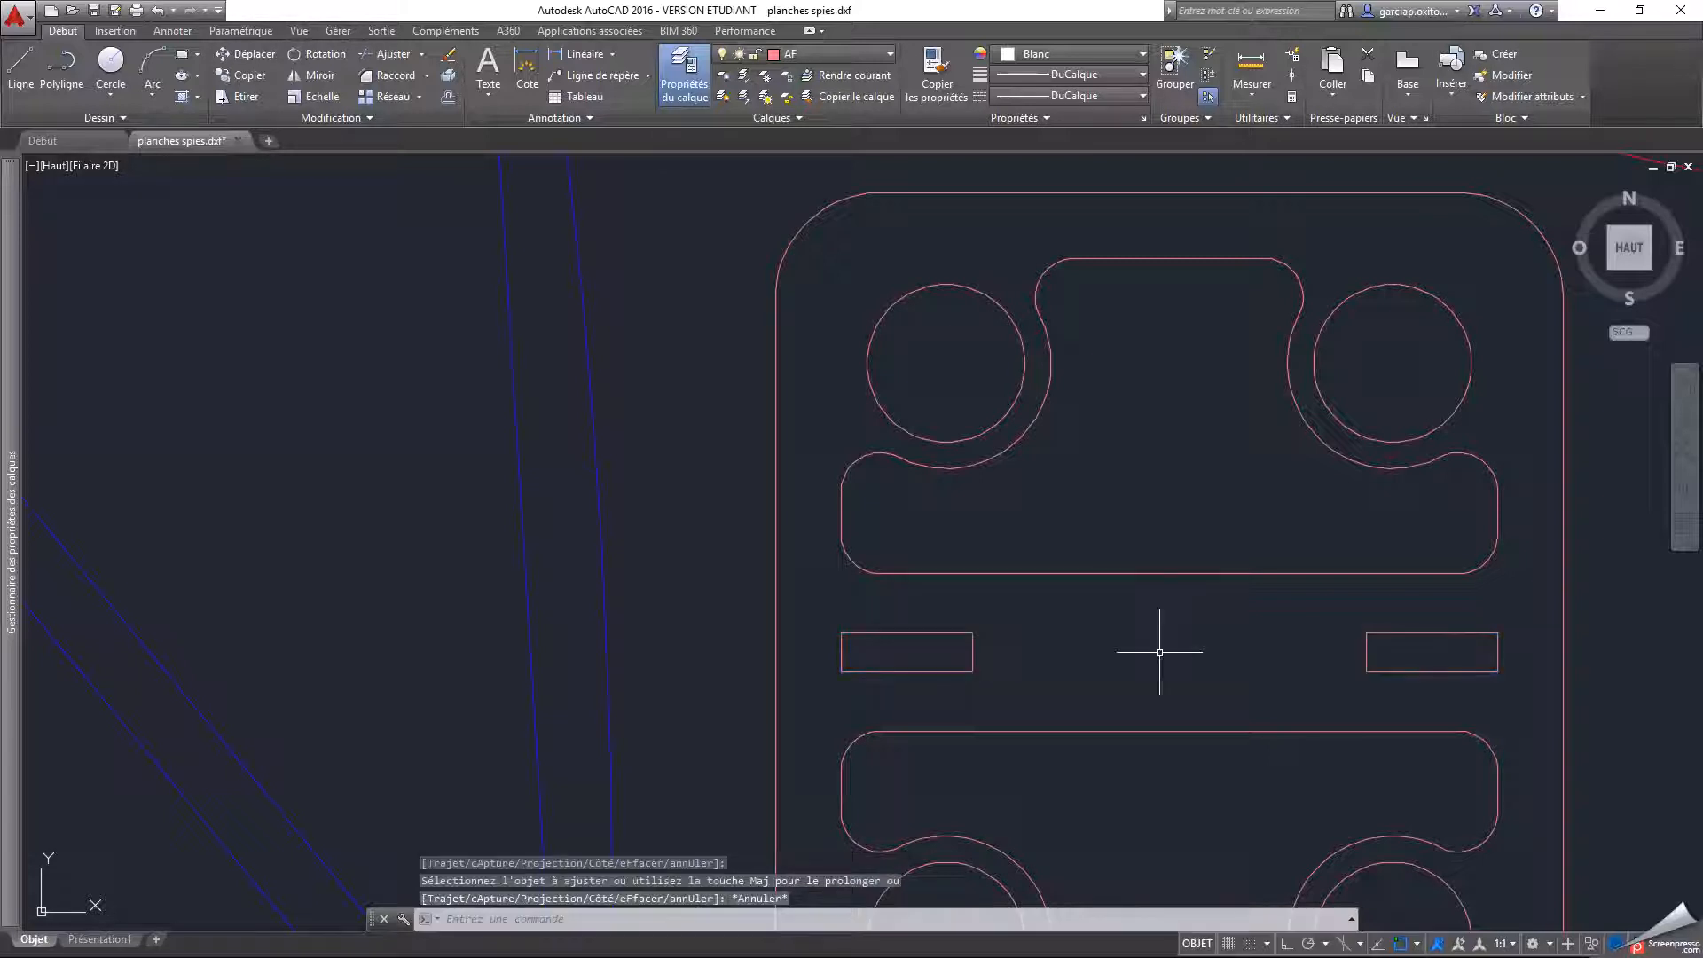
Check the reduced height of the left rectangle with a temporary dimension, without placing it
left_click(524, 59)
scroll(1034, 672, "up", 2)
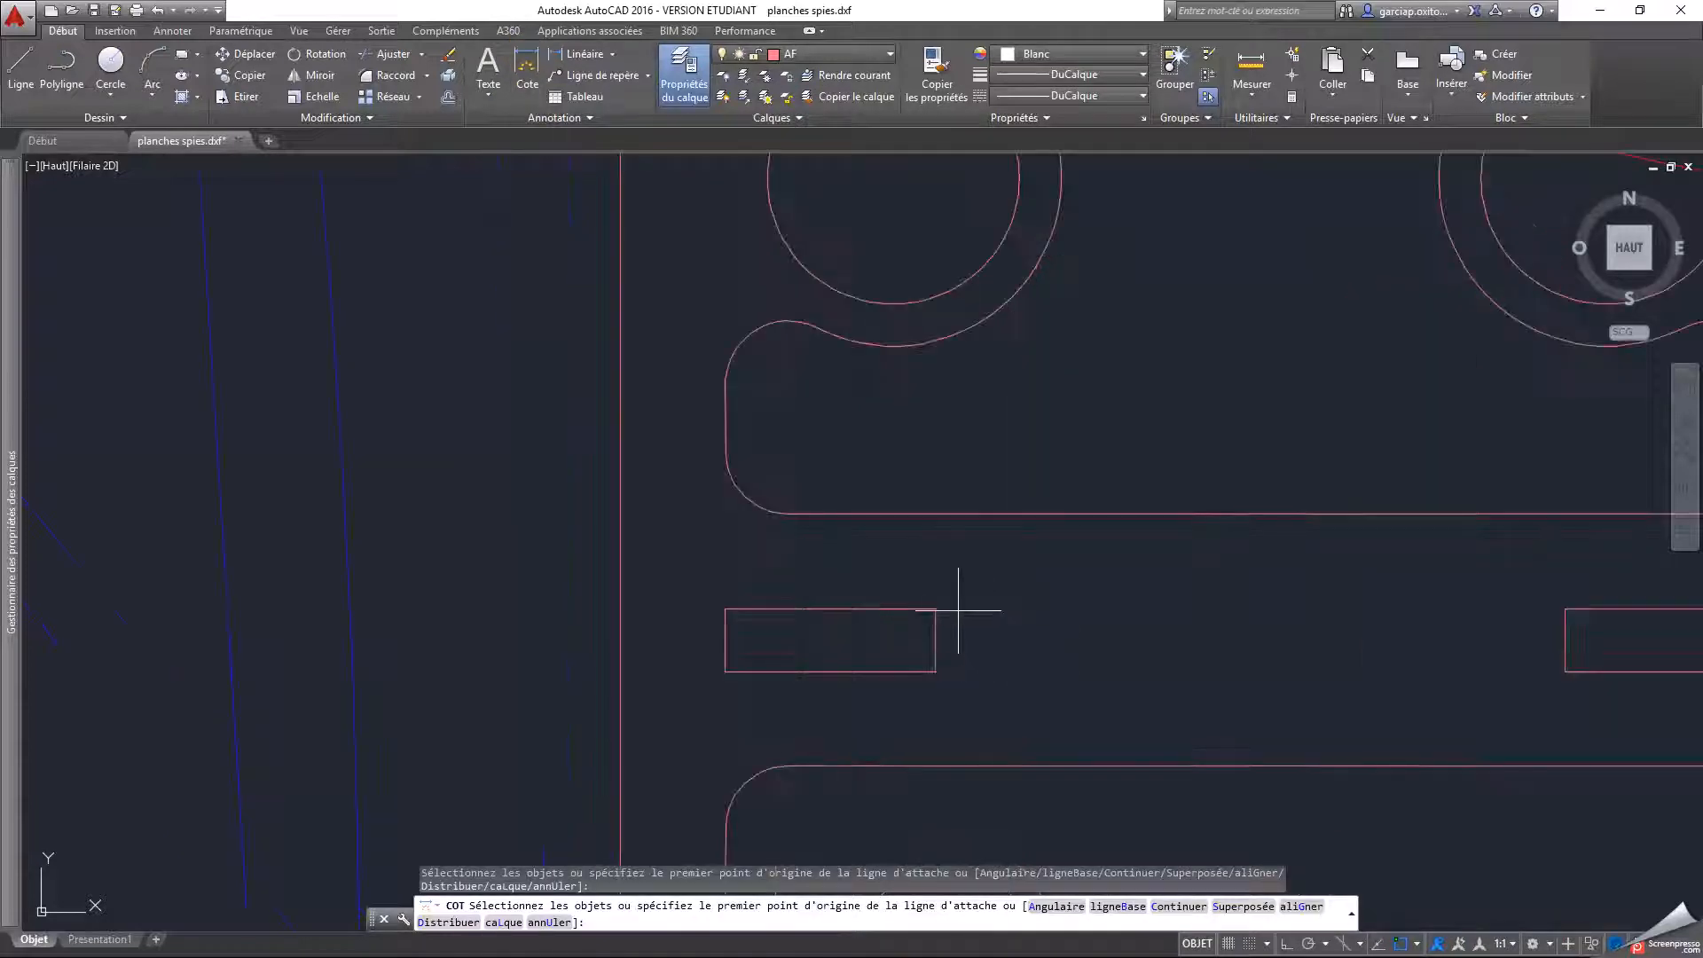
left_click(936, 609)
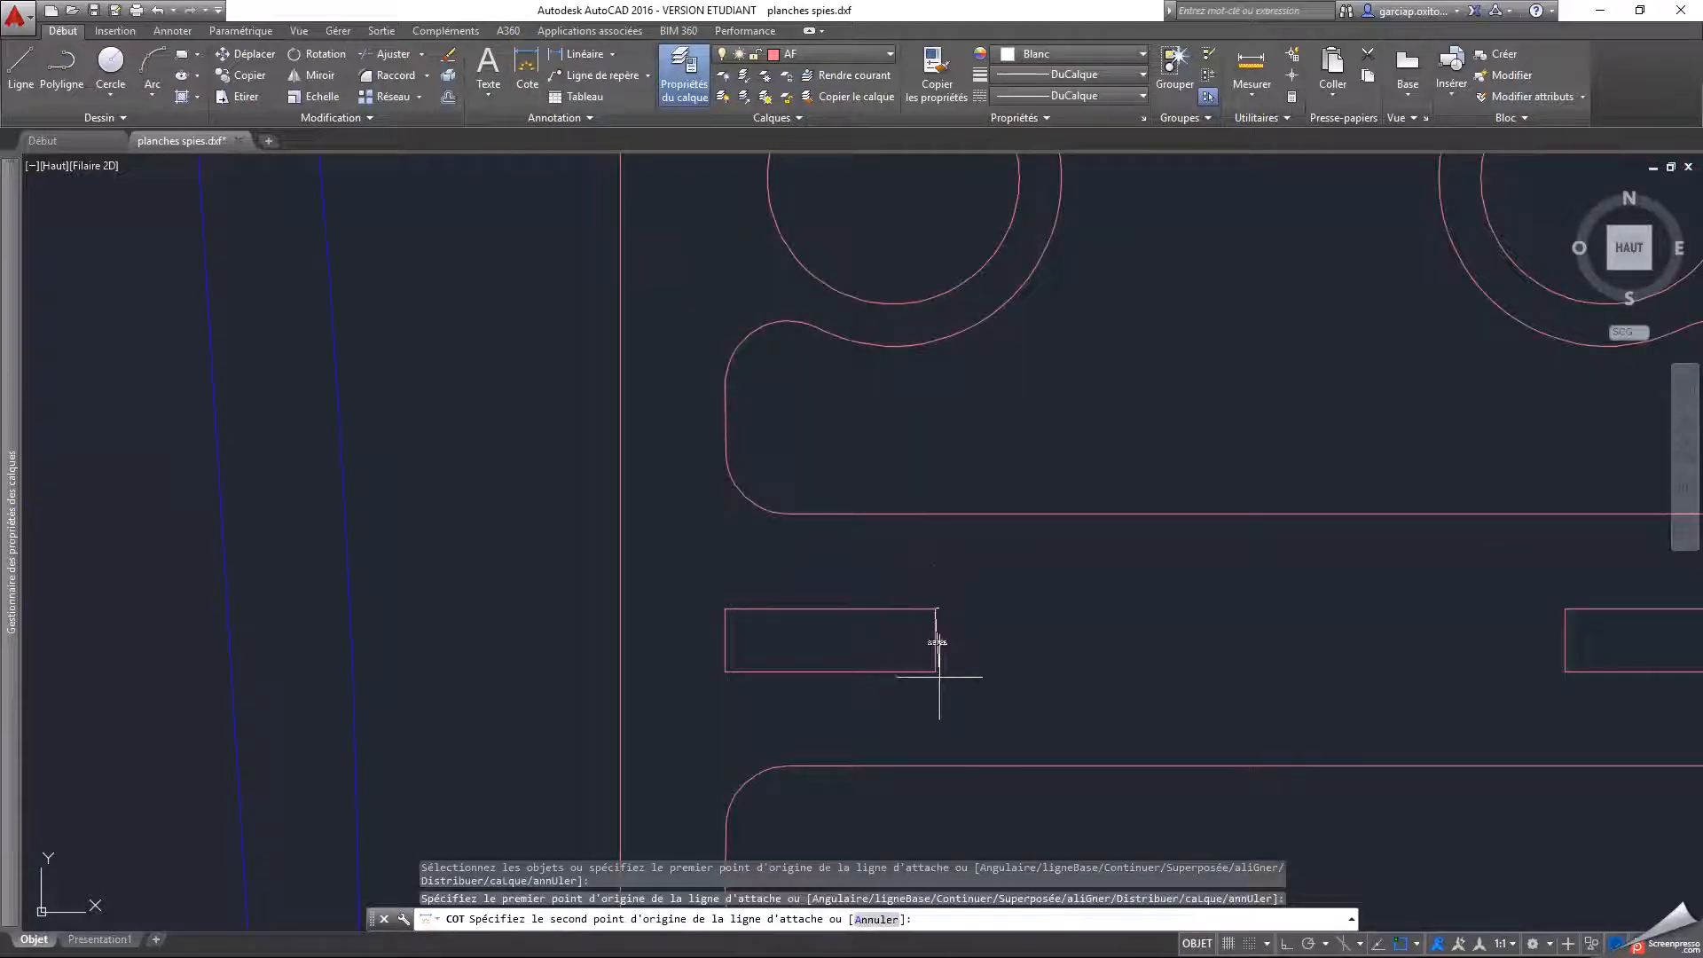
left_click(936, 671)
scroll(1034, 639, "up", 5)
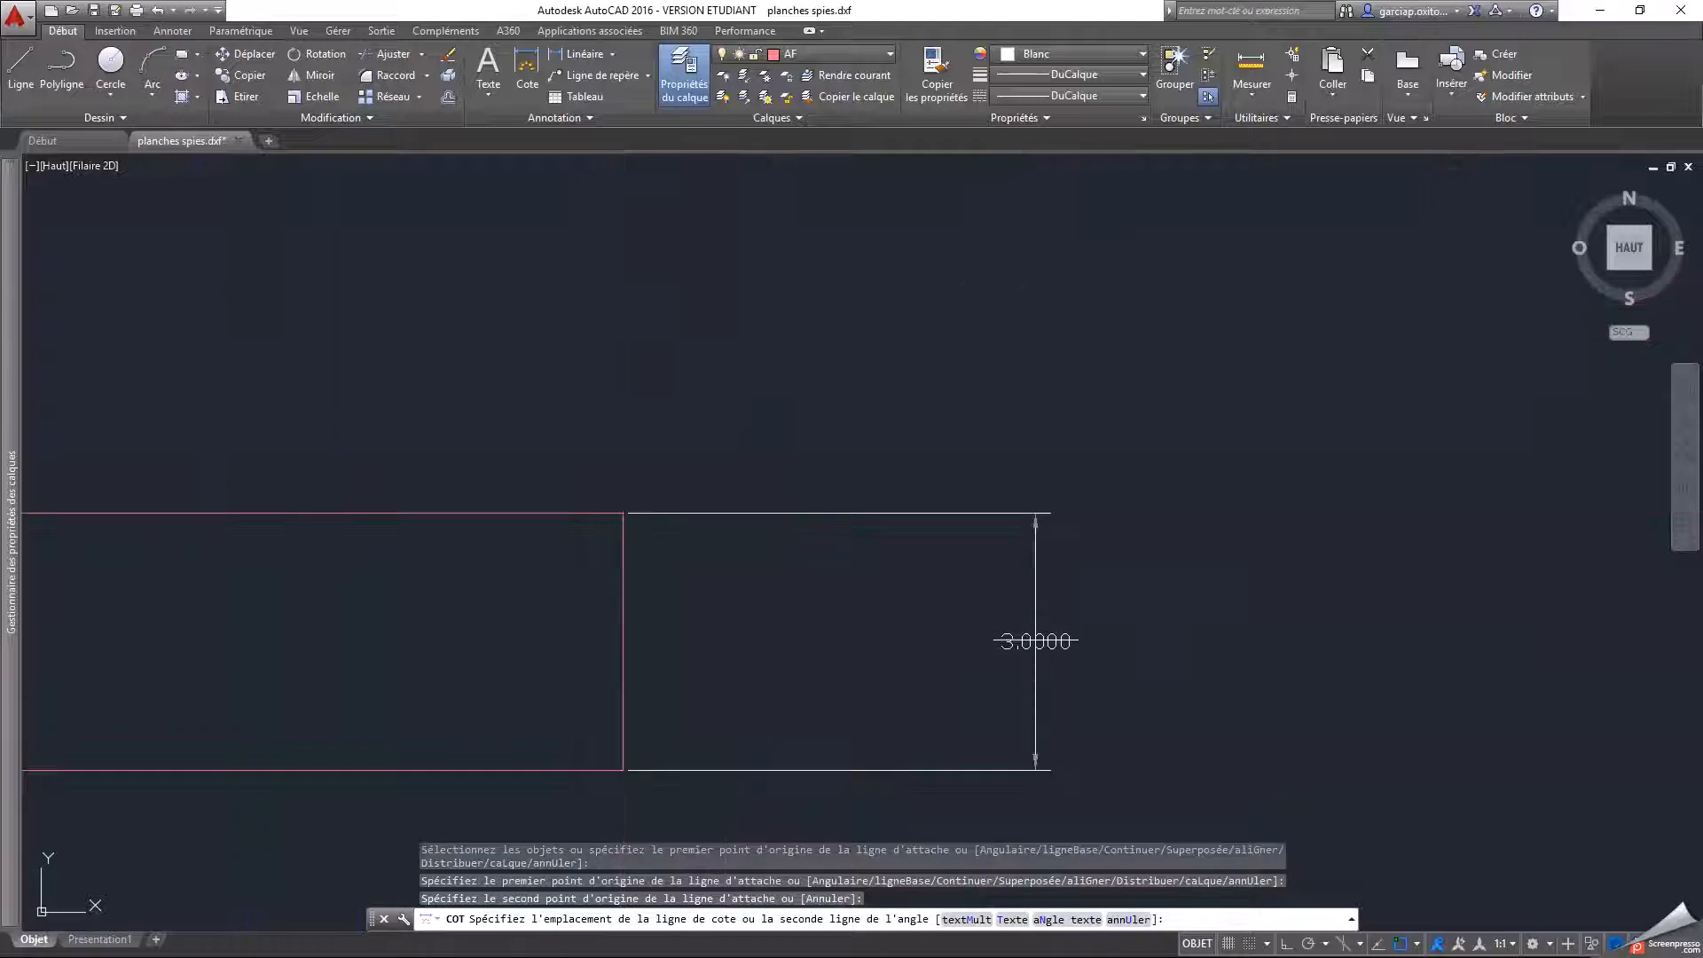
scroll(1035, 640, "down", 5)
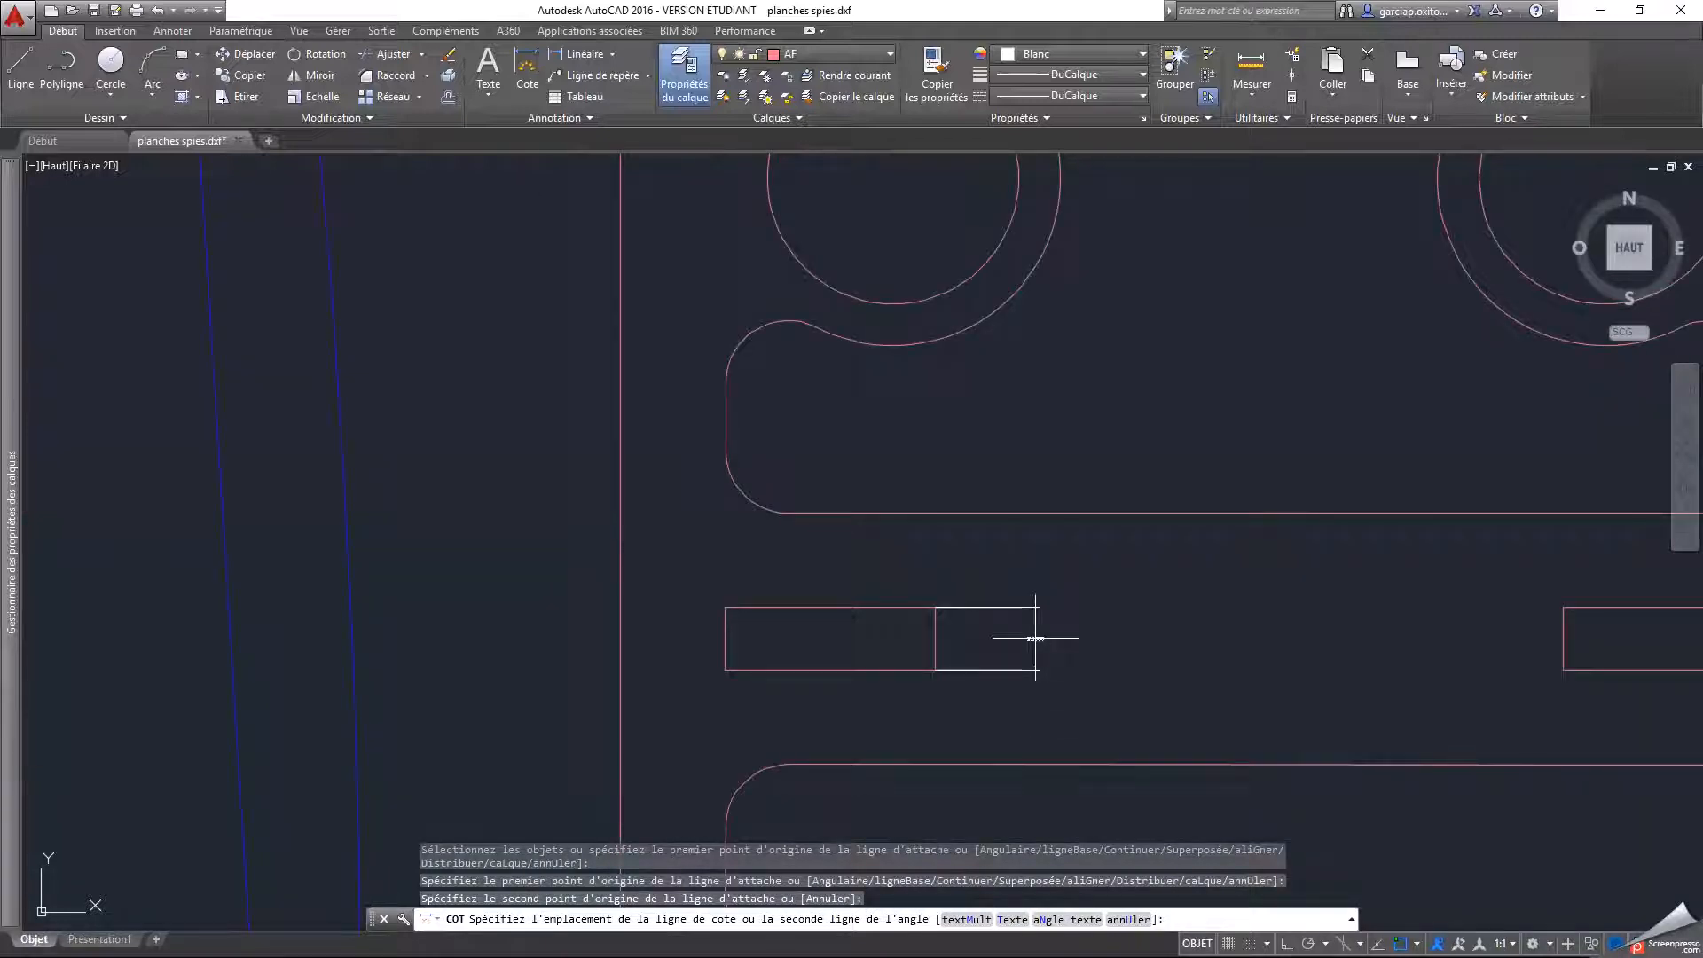
key("Escape")
scroll(1037, 634, "down", 2)
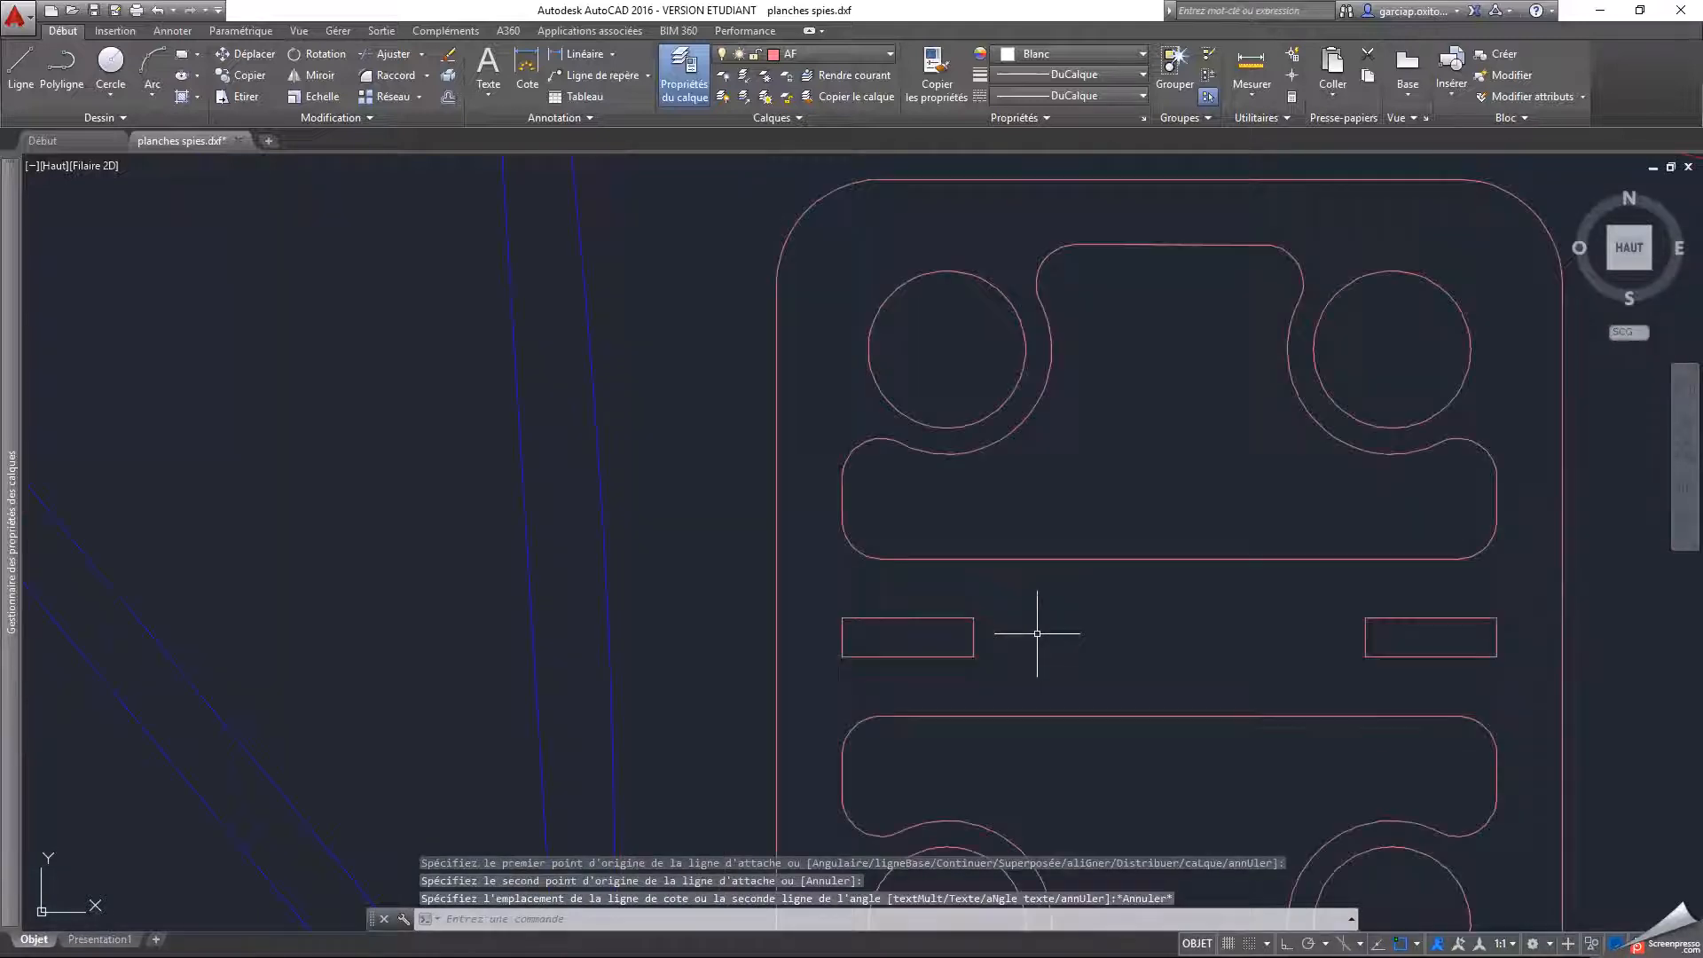